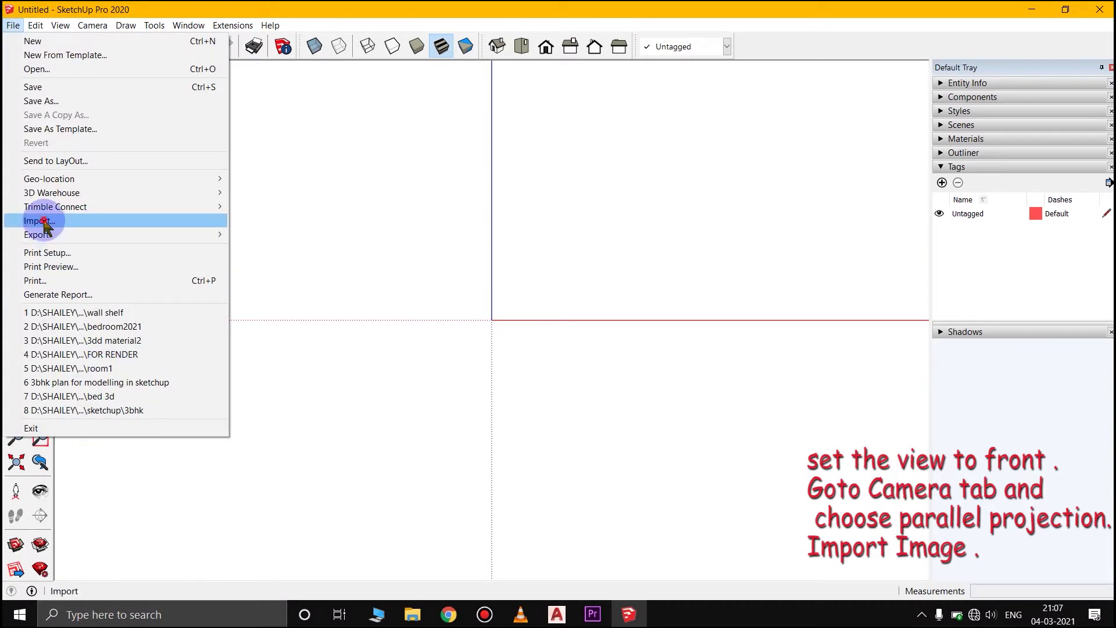
Import the round wall shelf image at the origin in the front view and measure its vertical edge with the Tape Measure
double_click(509, 329)
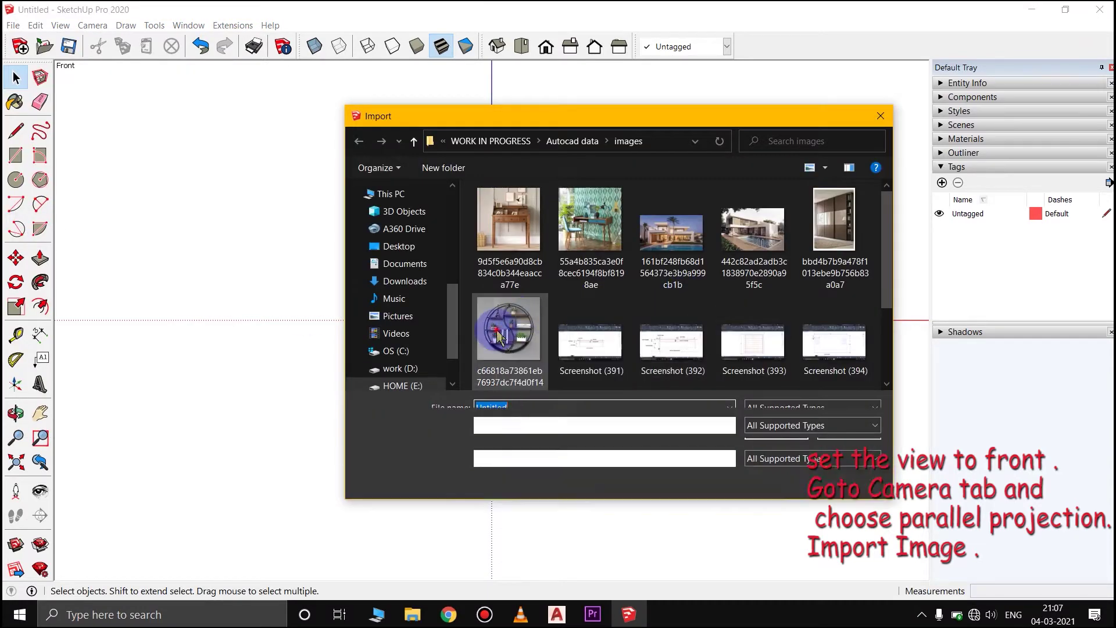
drag(468, 351, 681, 257)
scroll(277, 433, down, 1)
click(16, 335)
click(433, 188)
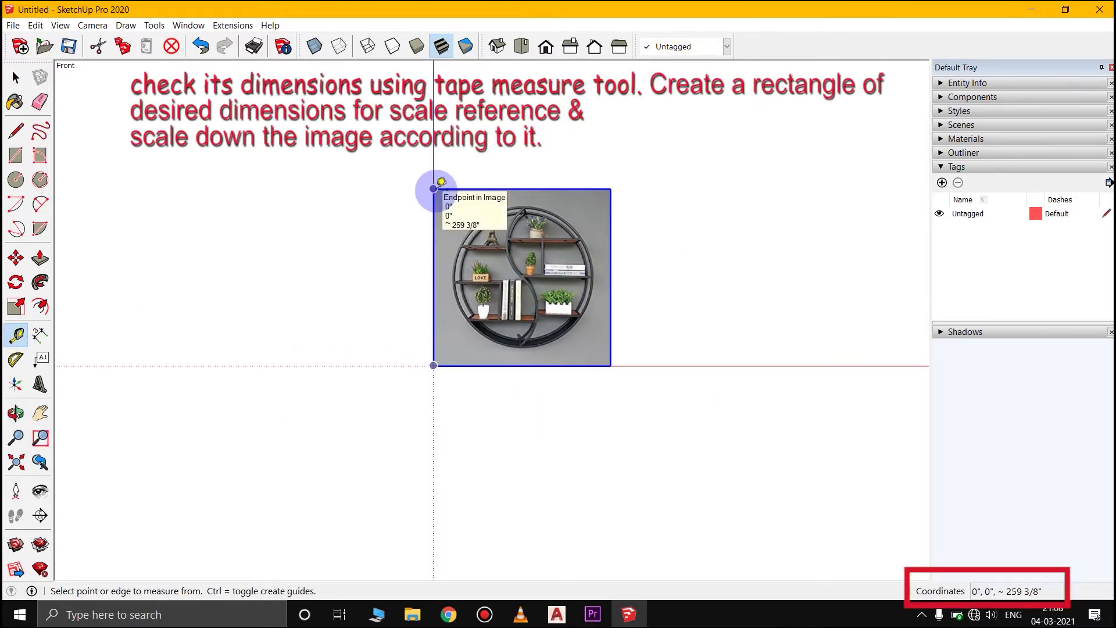
Draw a 5' by 5' reference rectangle from the origin at the image's lower corner
click(16, 156)
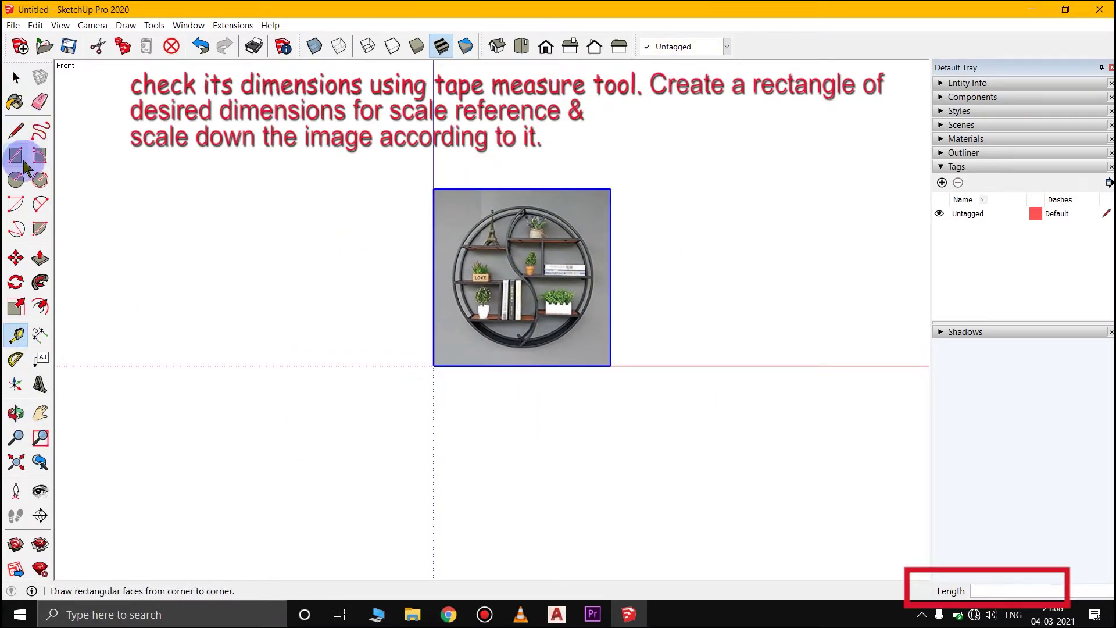
click(433, 365)
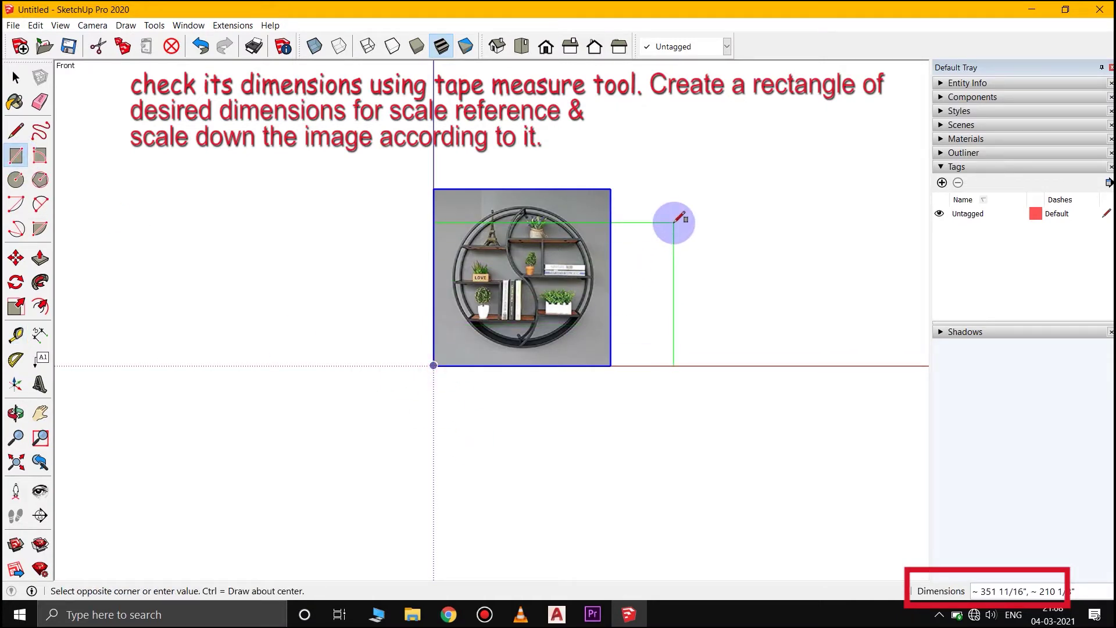
text(5',5')
key(Return)
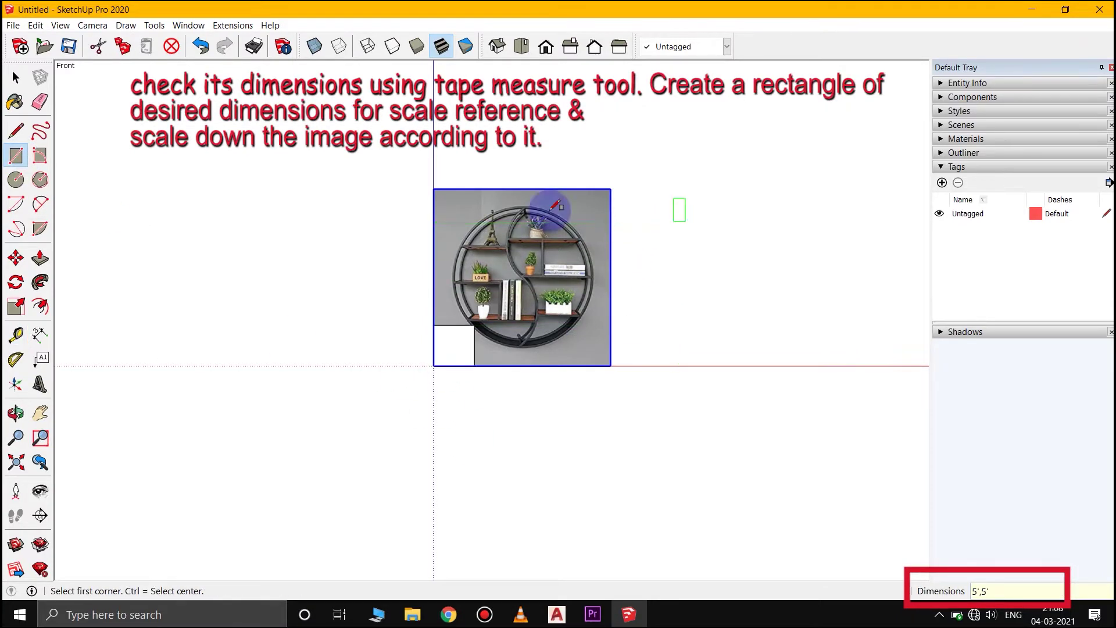
Scale the shelf image down uniformly by about 0.23 from its upper corner to match the 5' by 5' rectangle
scroll(453, 319, up, 1)
click(16, 78)
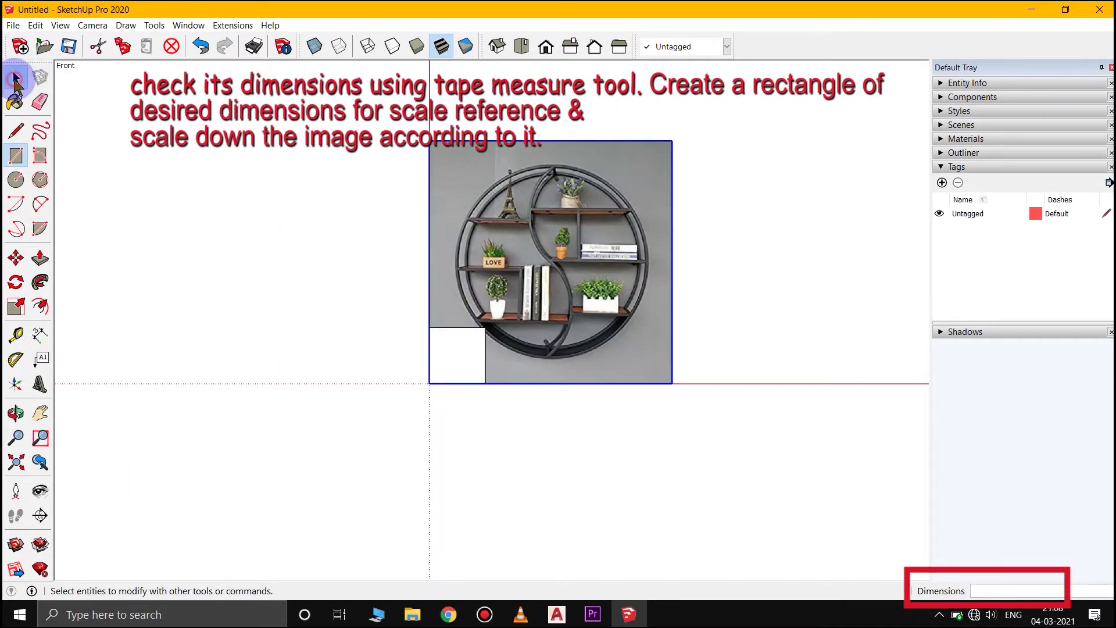
click(16, 307)
drag(673, 142, 491, 327)
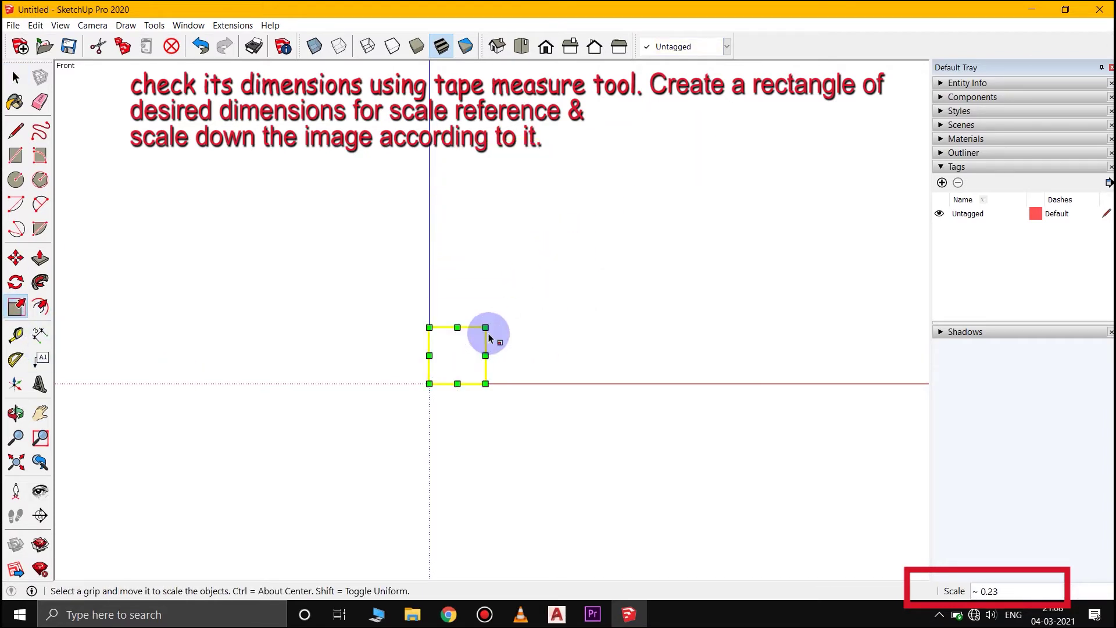
Delete the reference rectangle lying over the scaled shelf image
click(15, 77)
click(464, 354)
key(Delete)
scroll(441, 403, up, 5)
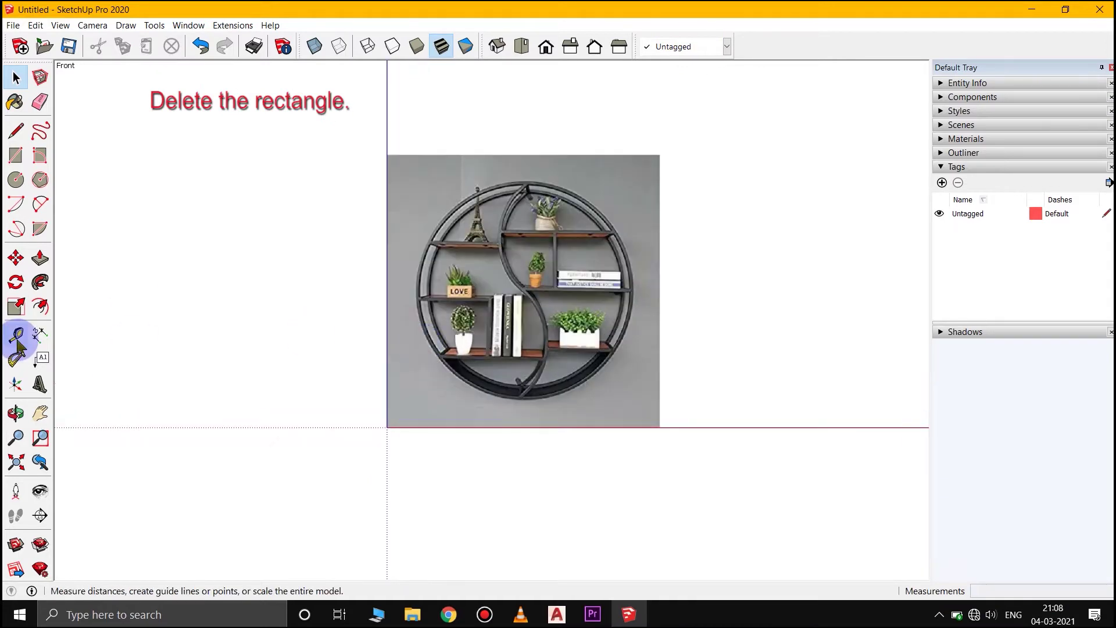
Measure the scaled image's width along its upper edge with the Tape Measure
click(16, 340)
click(387, 155)
click(660, 155)
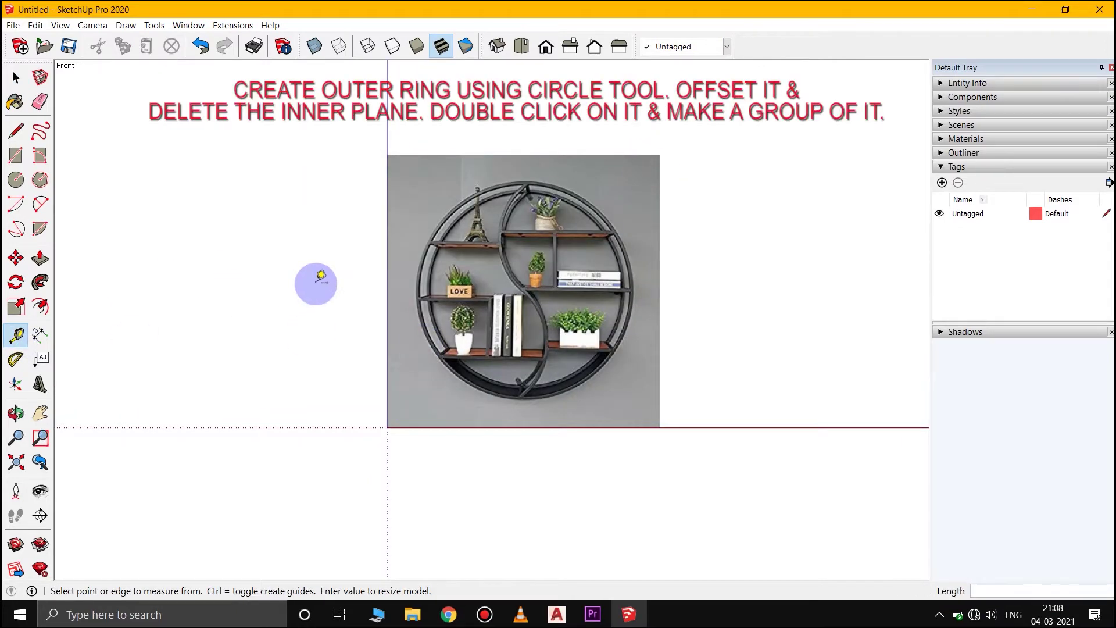
Draw a 24-sided circle over the shelf's outer ring, centred on the shelf, with a radius of about 23 13/16"
click(16, 77)
scroll(399, 224, up, 3)
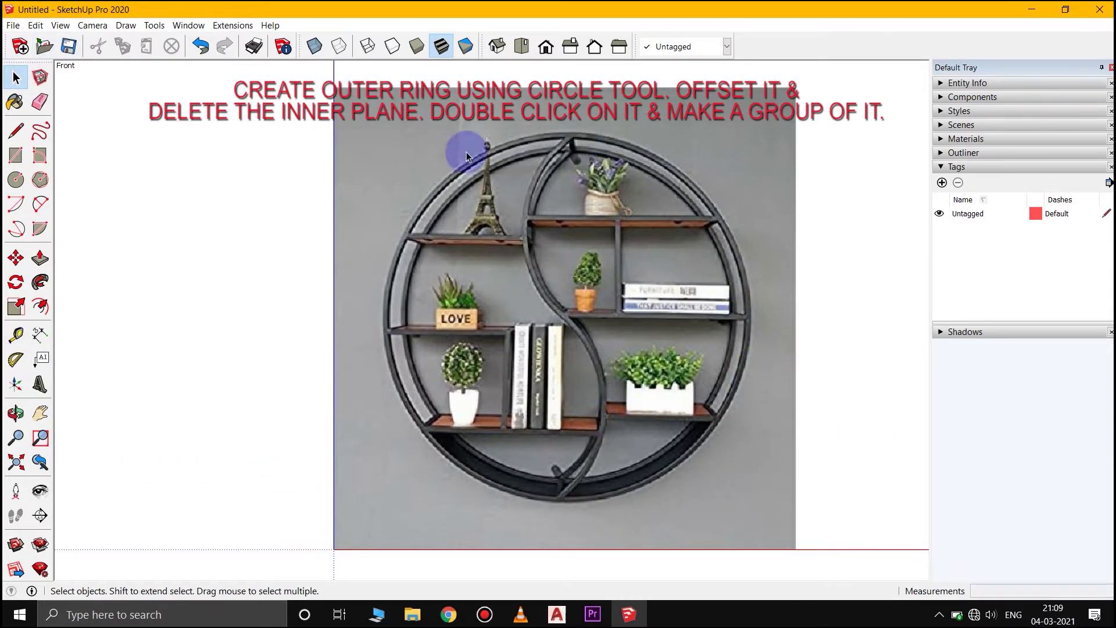
click(15, 180)
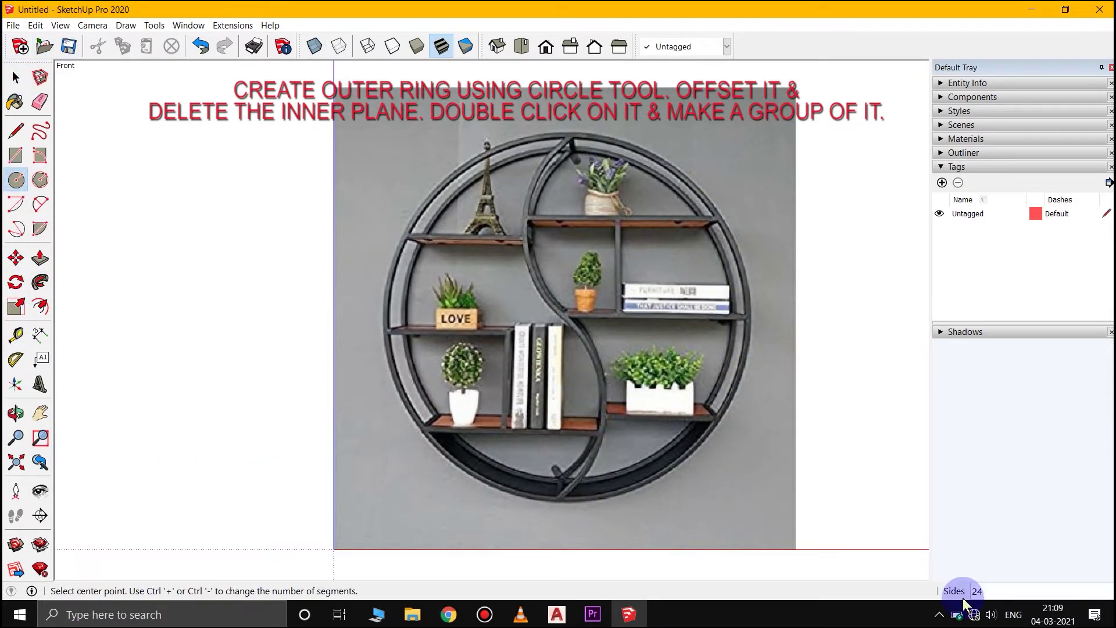
click(1004, 579)
text(24)
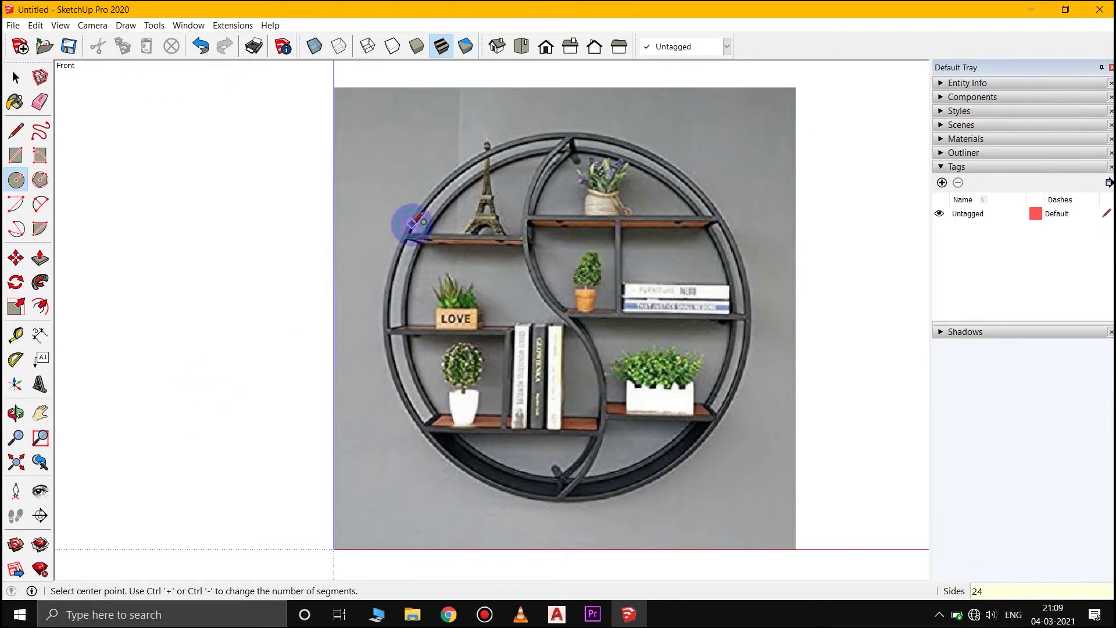
click(562, 316)
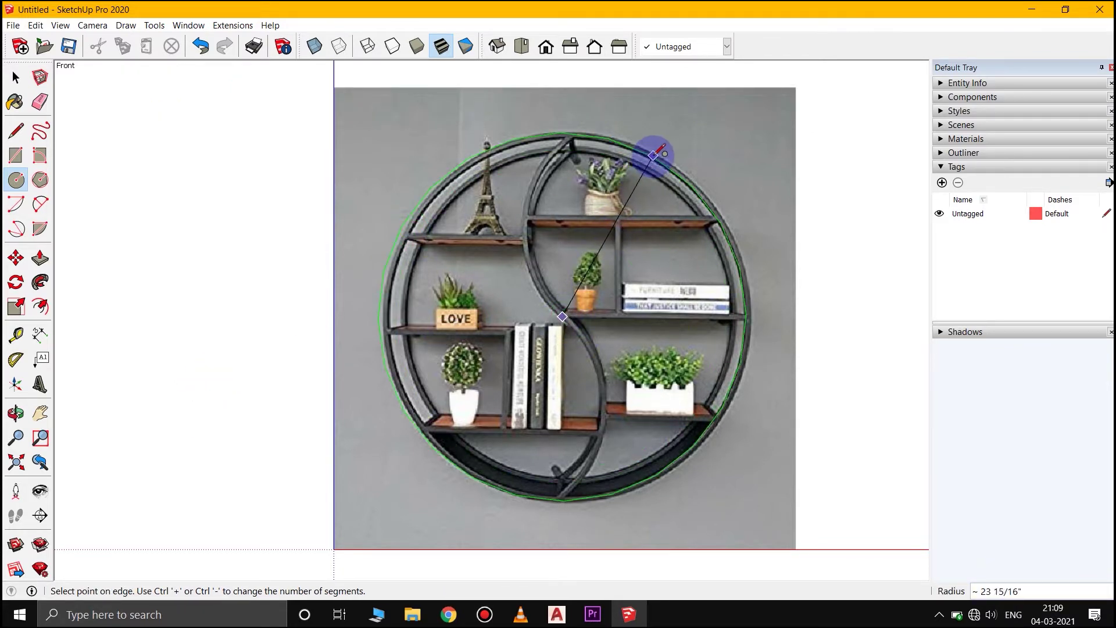
click(655, 156)
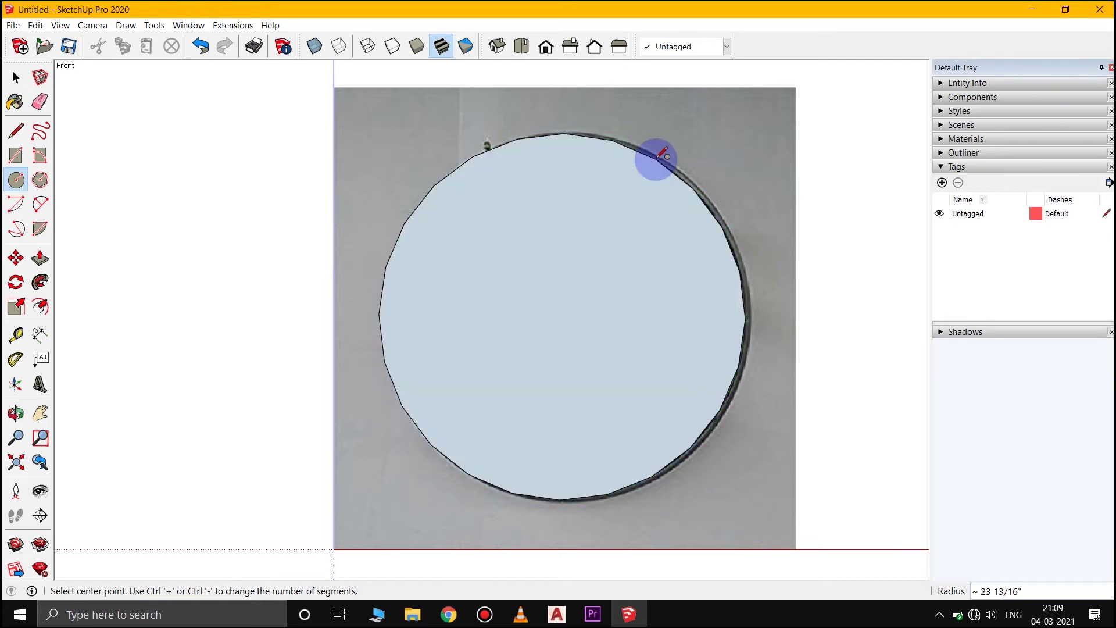
Offset the circle slightly inward and delete the inner face, leaving a thin ring over the shelf's outer frame
click(16, 78)
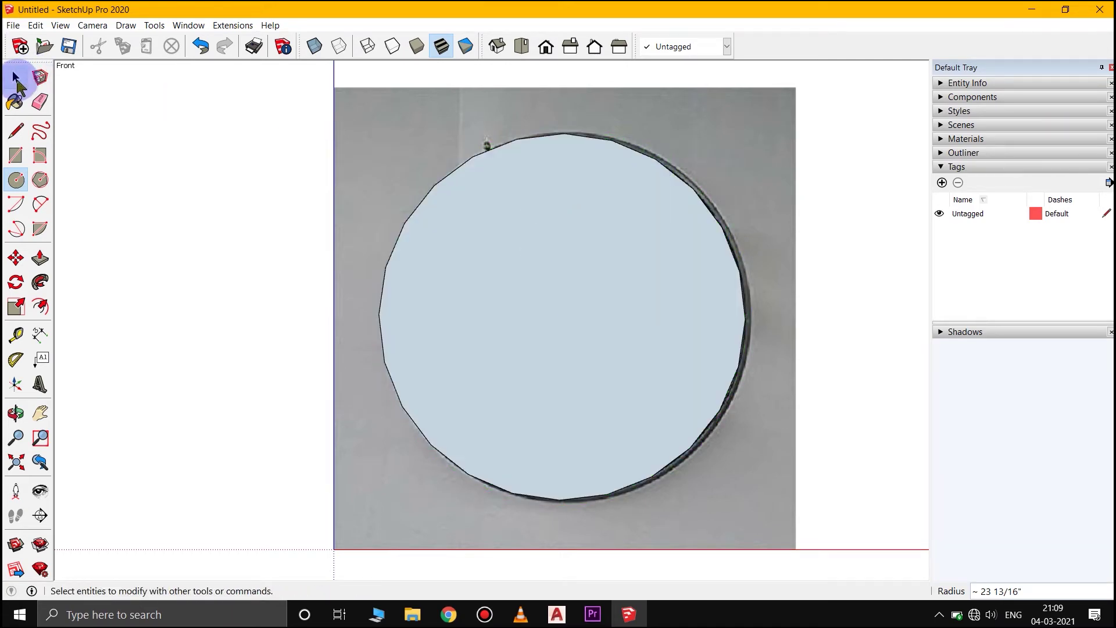
click(40, 305)
click(490, 149)
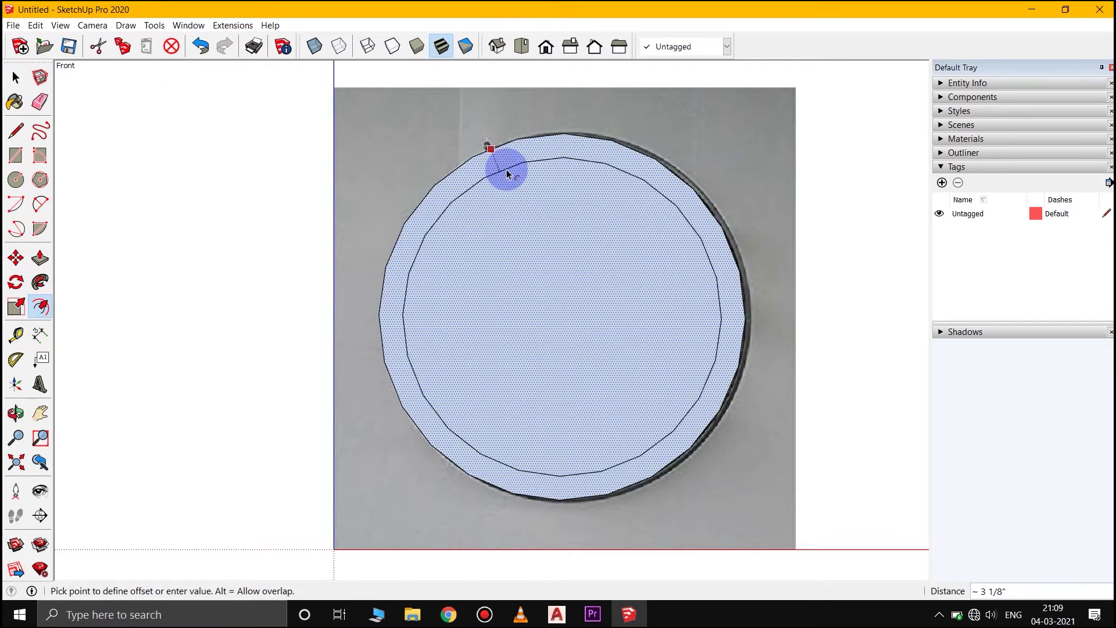
click(507, 169)
click(15, 77)
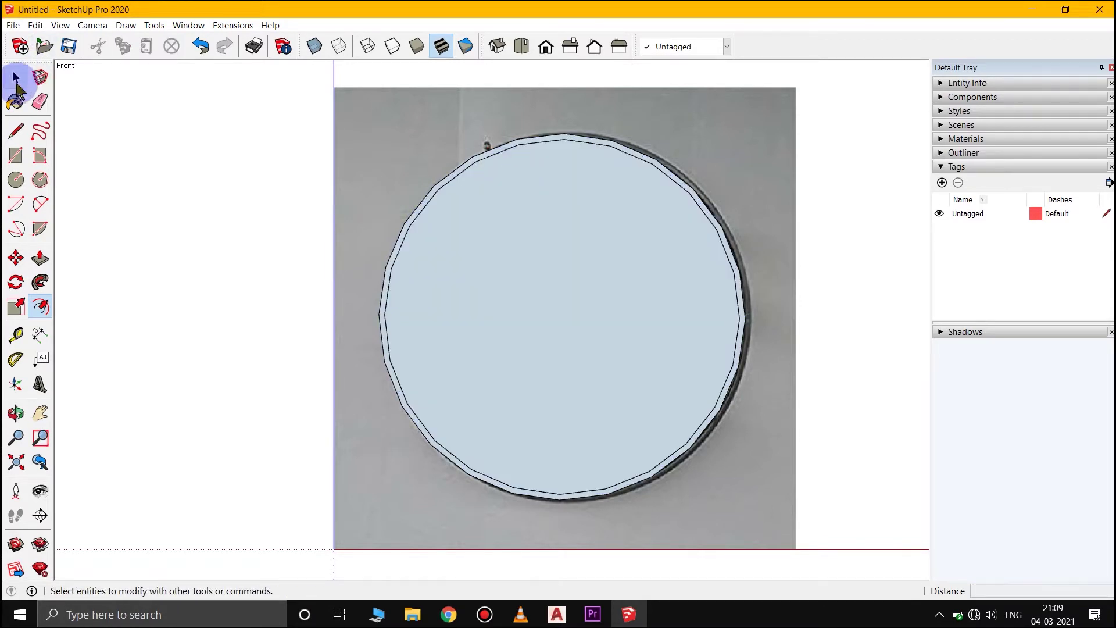
click(533, 351)
key(Delete)
Create four tags named image, ring, curve and shelves
click(942, 182)
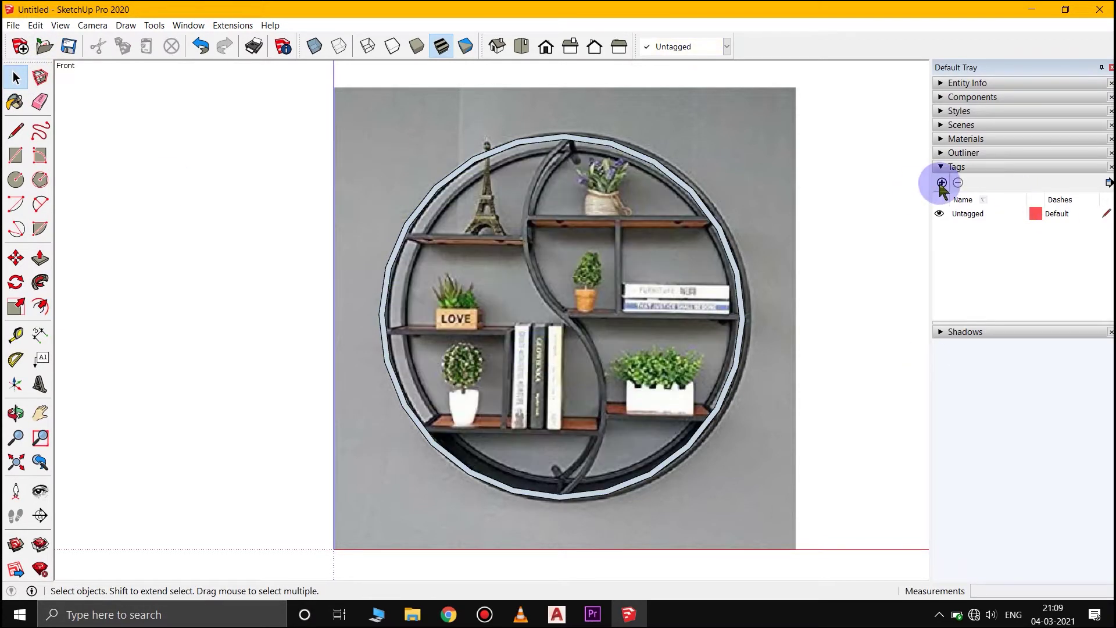
text(image)
click(974, 284)
click(942, 183)
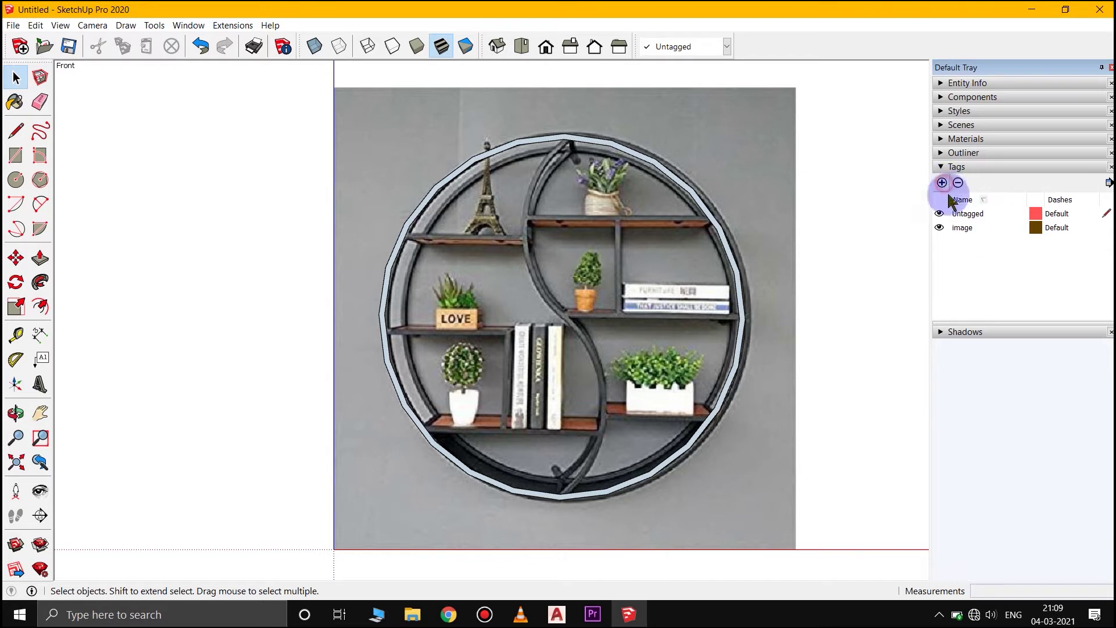
text(ring)
click(942, 182)
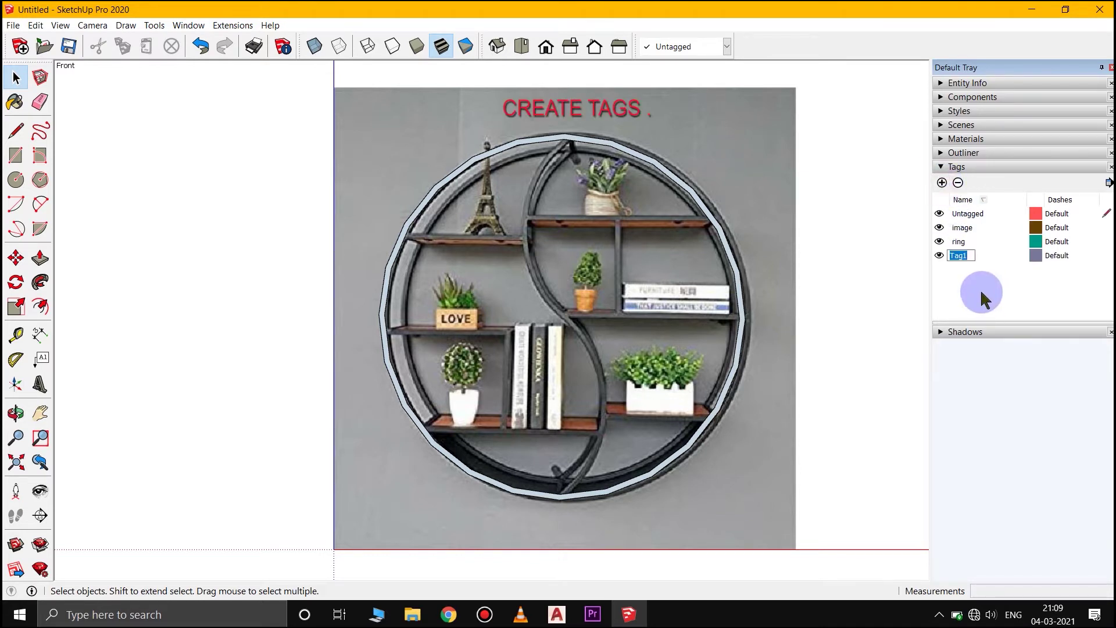
text(curve)
click(942, 182)
text(shelves)
click(1010, 298)
Assign the imported shelf image to the image tag and hide that tag
click(773, 148)
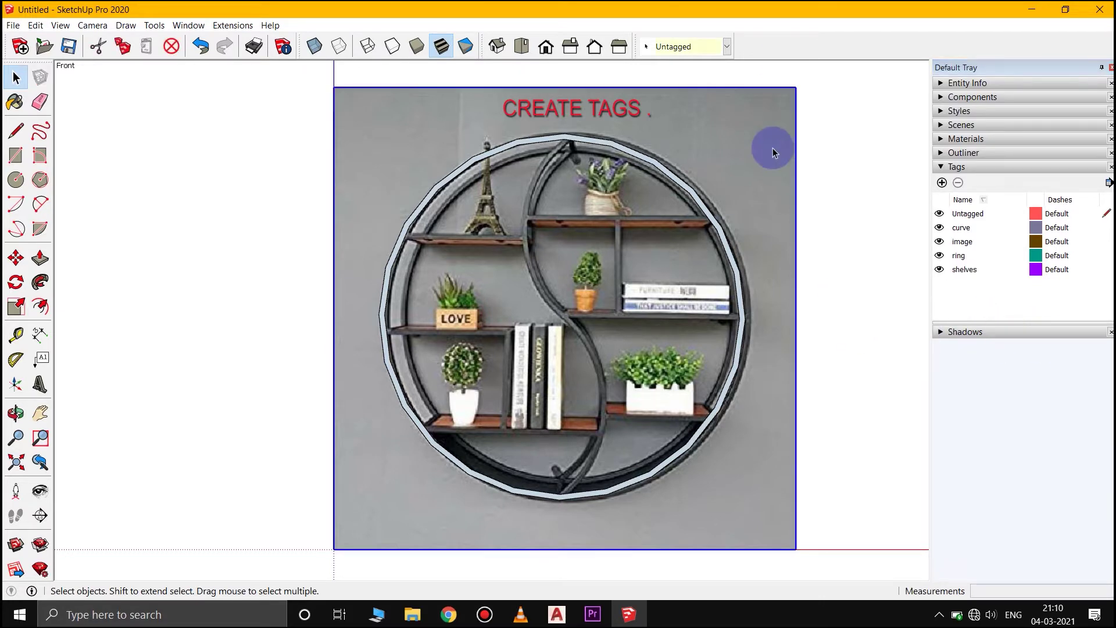
click(726, 46)
click(668, 90)
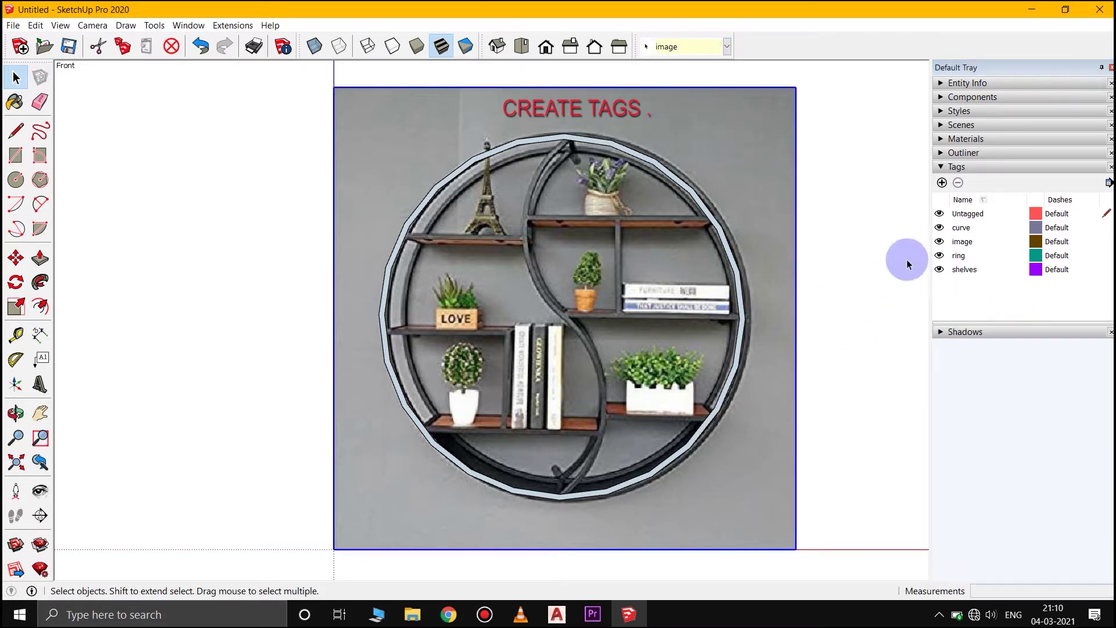
click(940, 242)
Assign the ring's face and edges to the ring tag
click(734, 266)
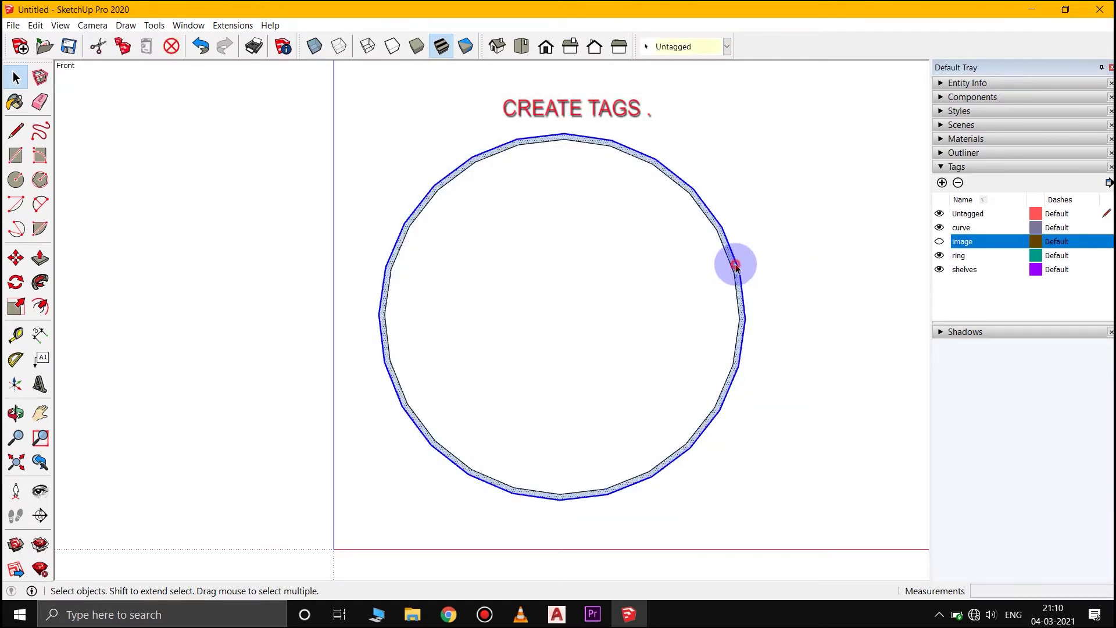
click(969, 246)
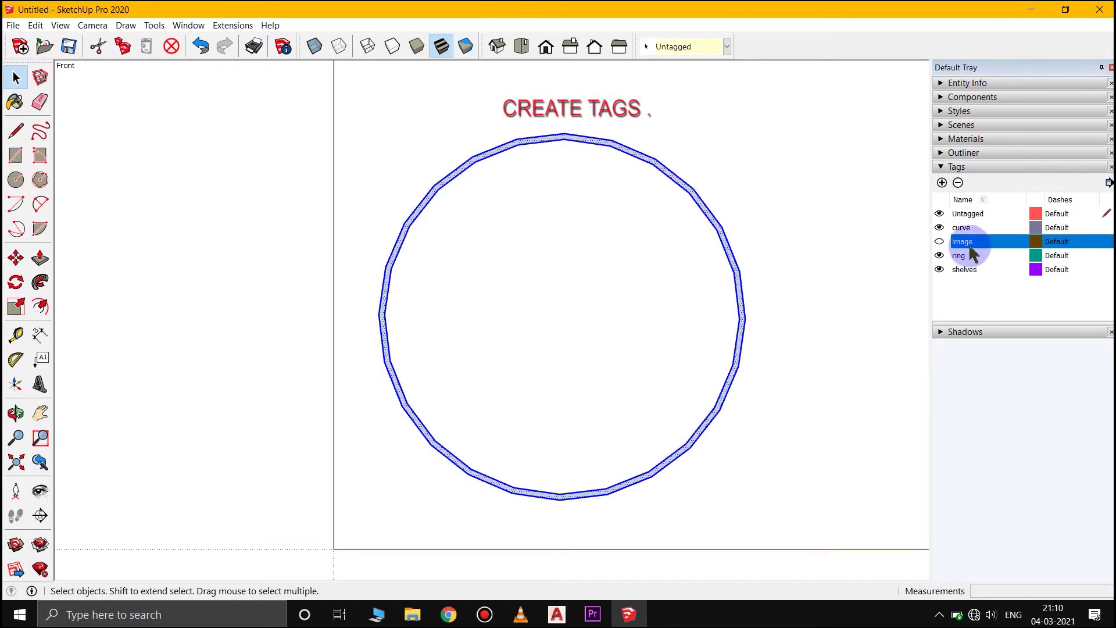
click(705, 46)
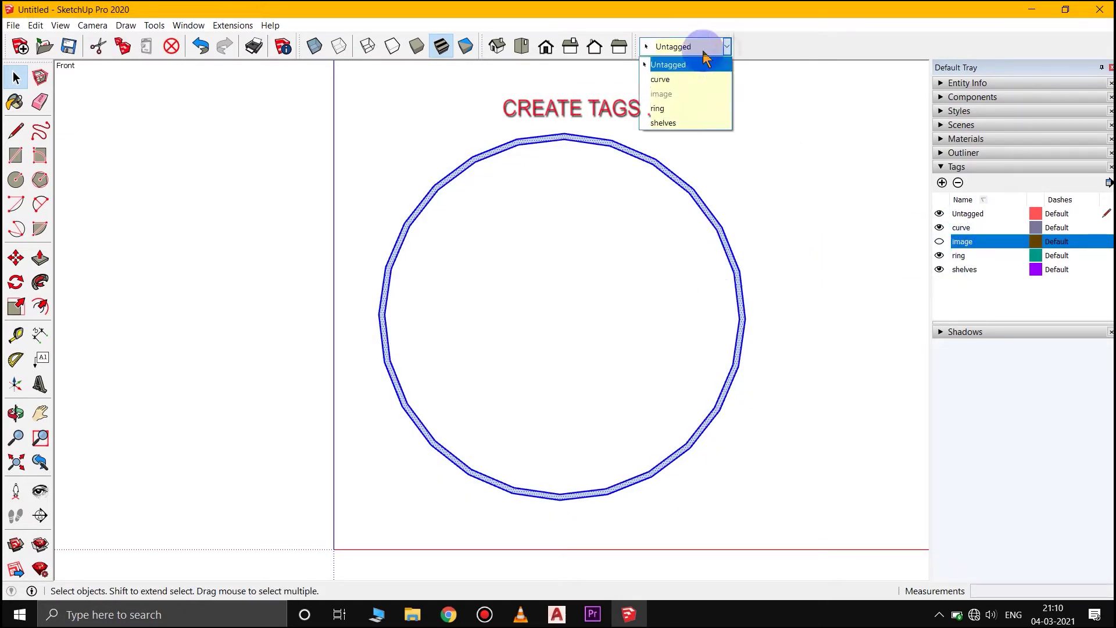
click(659, 106)
click(819, 276)
Check the visibility switching of the ring tag and make the image tag visible again
click(940, 228)
click(940, 256)
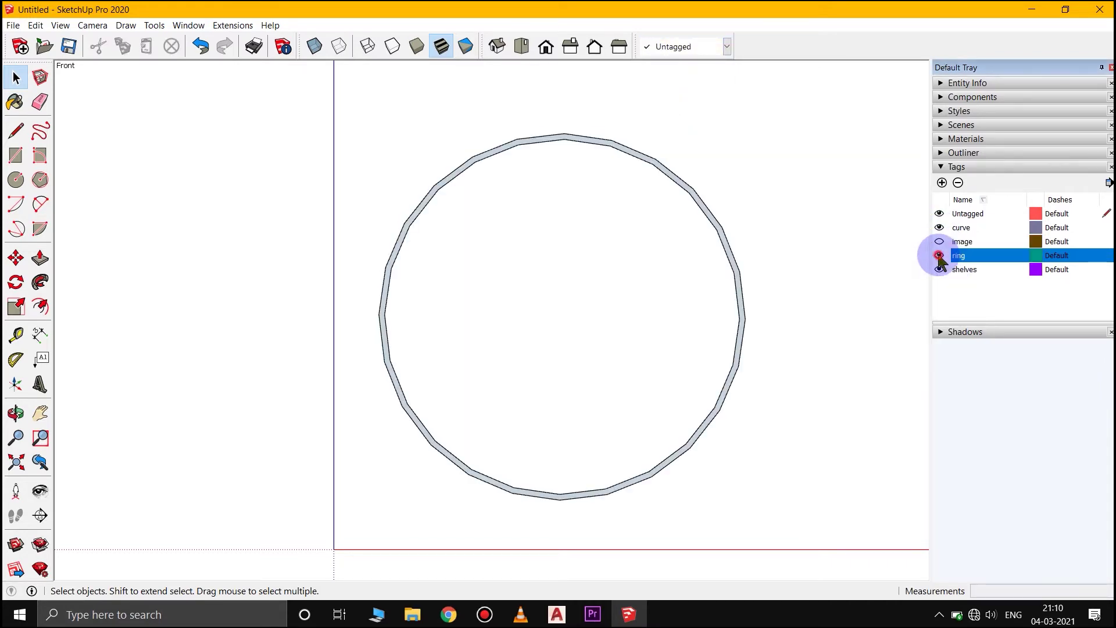
click(940, 242)
scroll(570, 224, up, 2)
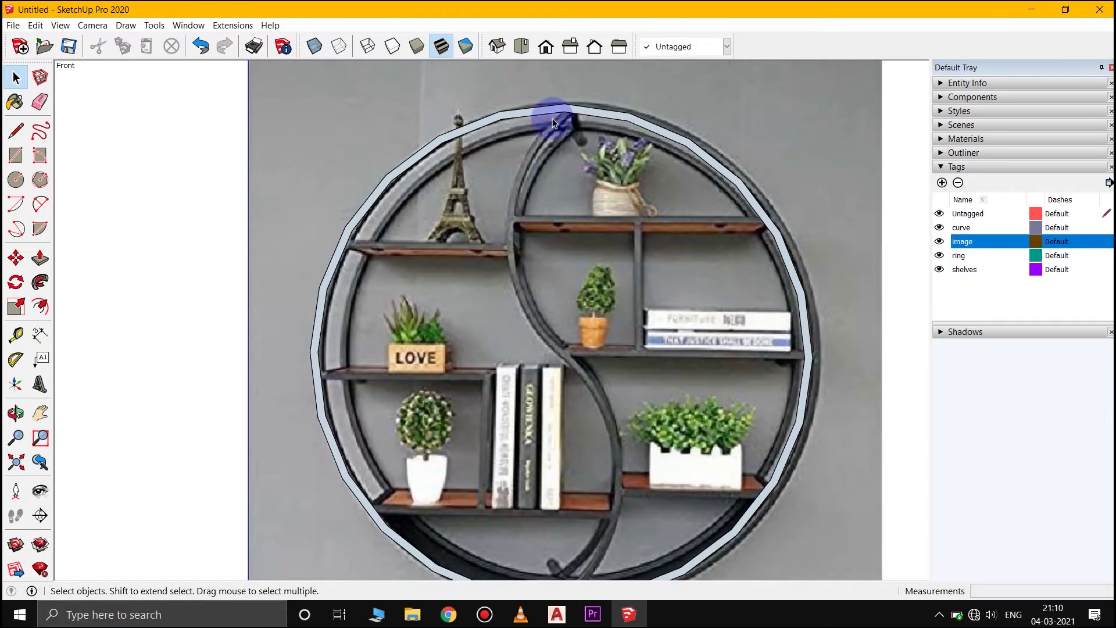
scroll(611, 219, down, 1)
Call up the BZ toolbar and examine the BezierSpline extension in the Extension Manager
right_click(824, 50)
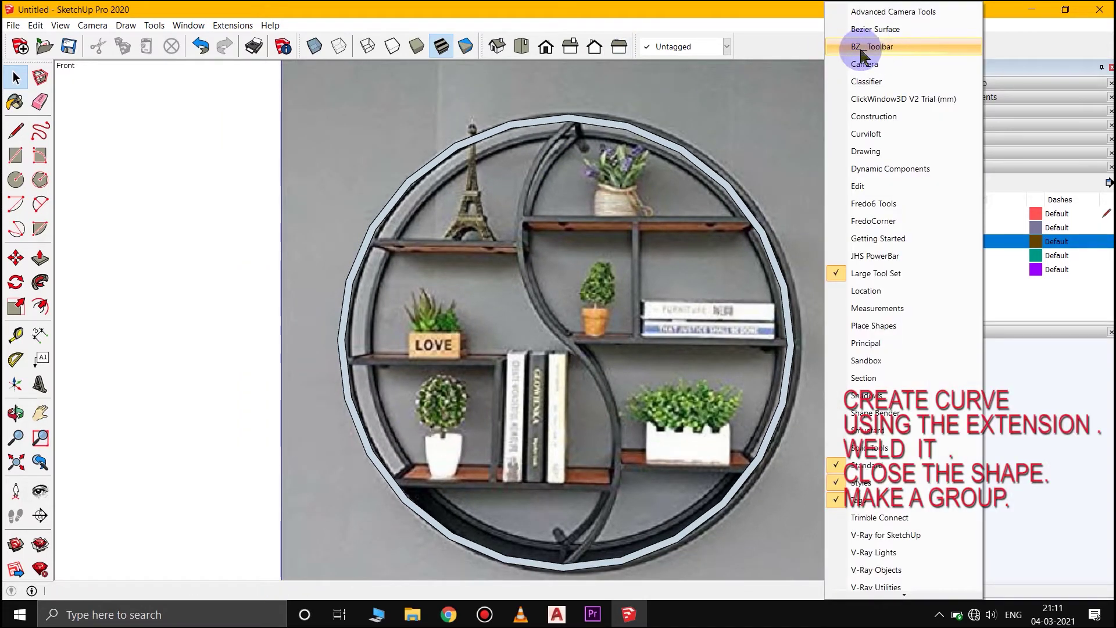
click(878, 48)
click(16, 569)
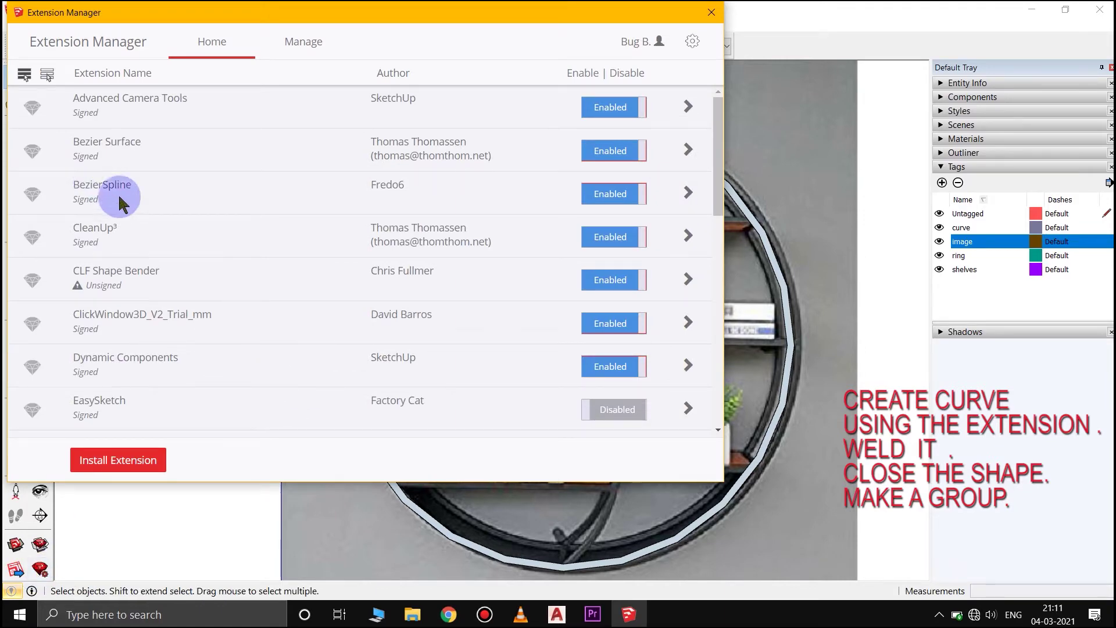
click(710, 11)
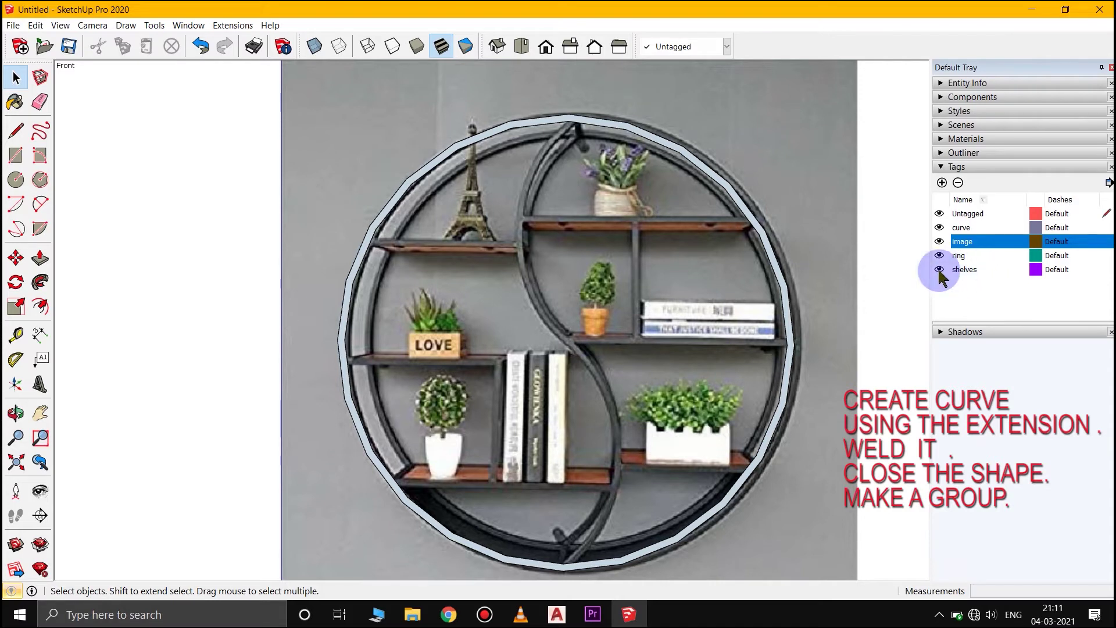
Make ring the active tag
click(983, 227)
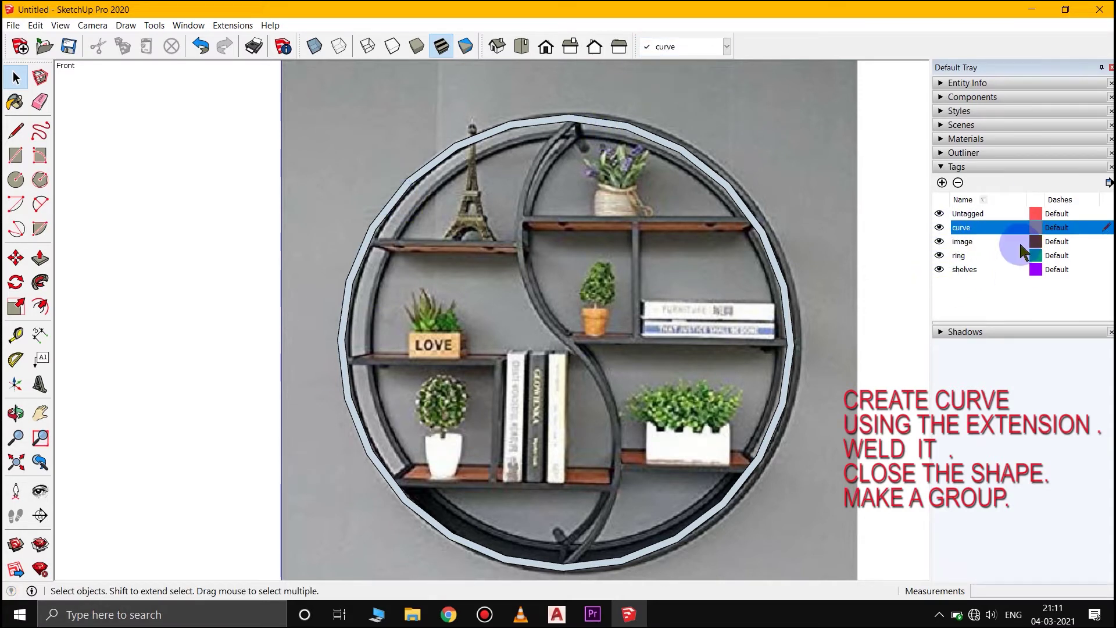
click(1094, 257)
click(1106, 256)
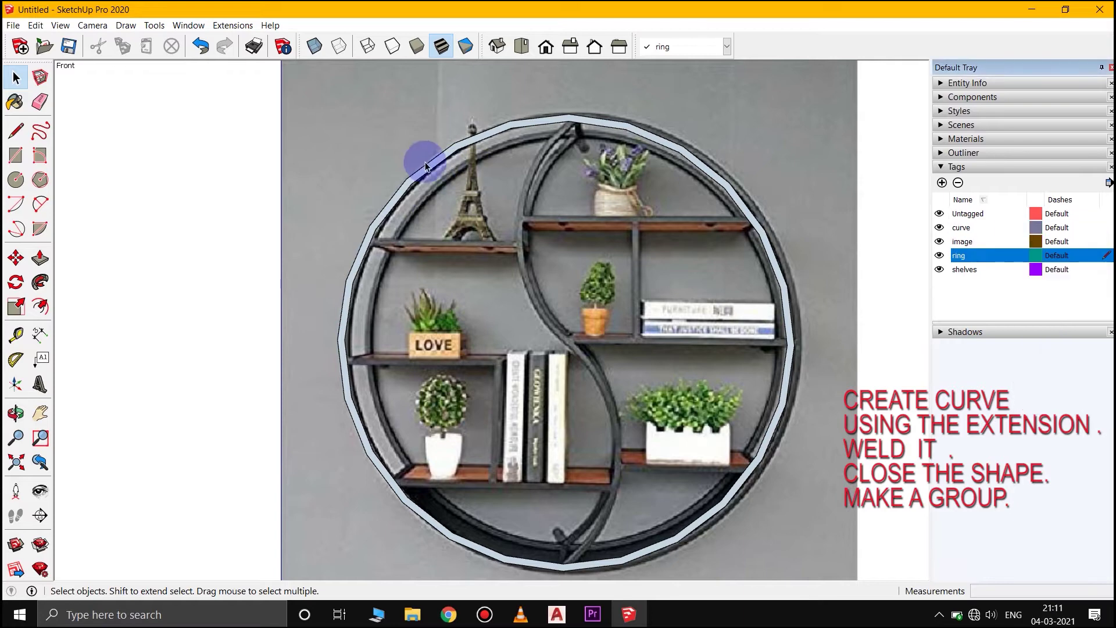
click(429, 168)
Group the ring's face and edges with the image tag hidden, and show the image tag again
click(939, 241)
double_click(635, 129)
right_click(639, 133)
click(669, 221)
click(830, 316)
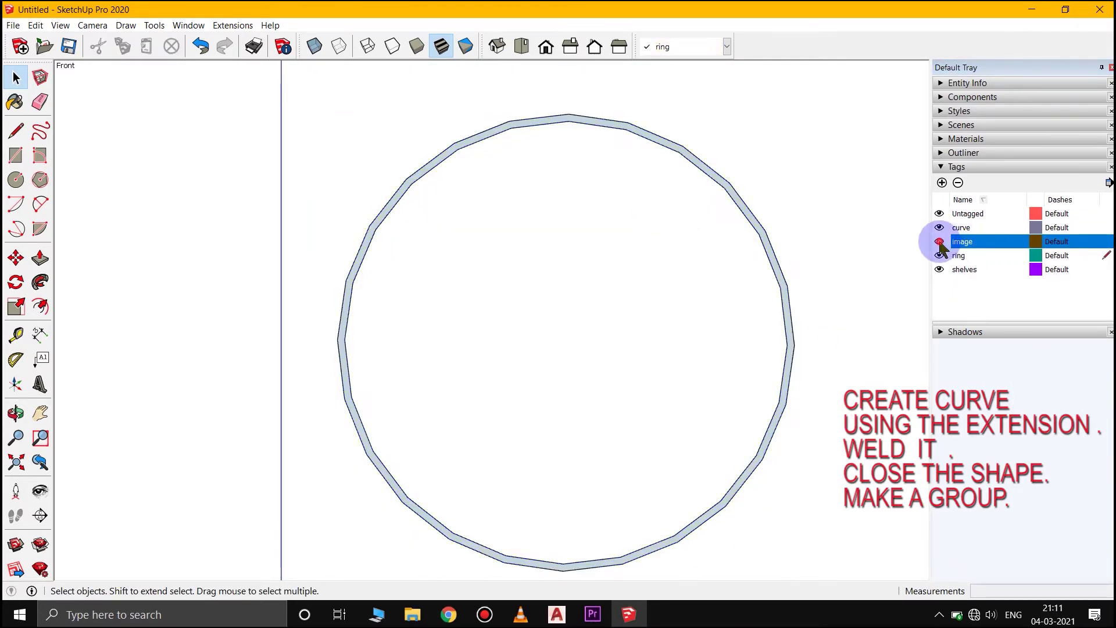
click(939, 242)
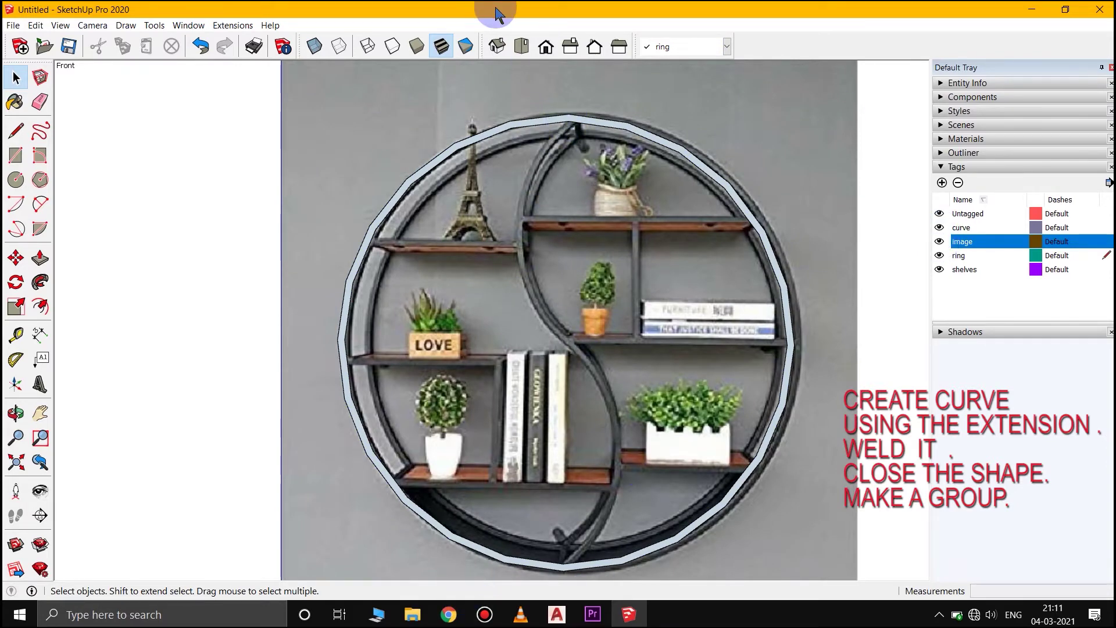
Display the BZ toolbar with the Bezier curve tools
right_click(817, 43)
click(871, 45)
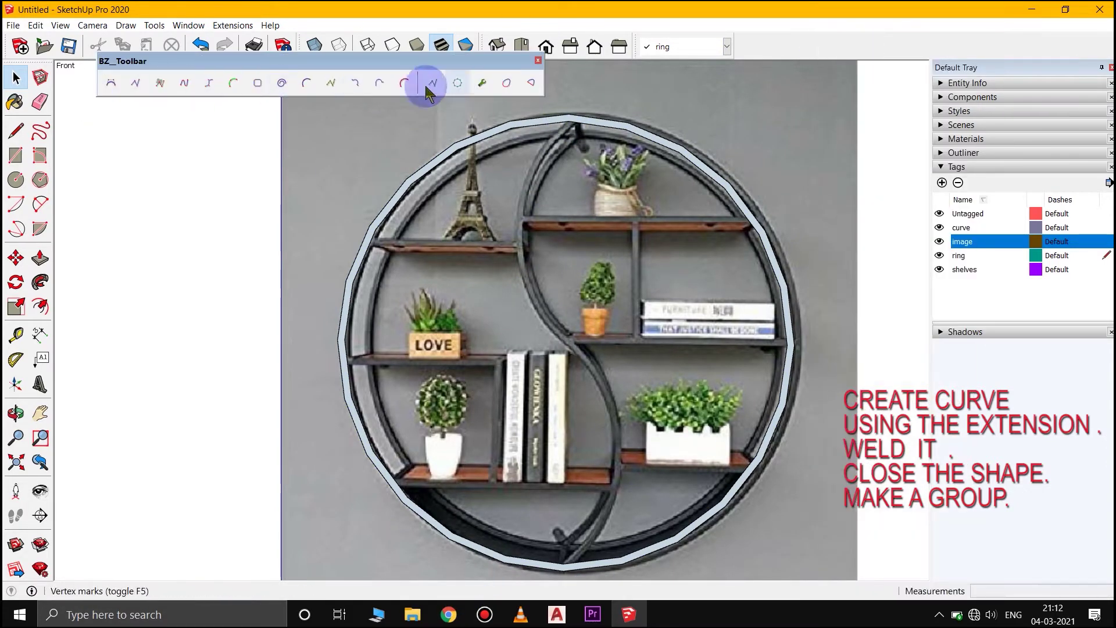
Draw a classic Bezier curve from the ring's top centre to its middle, bowed left along the divider in the image
click(111, 84)
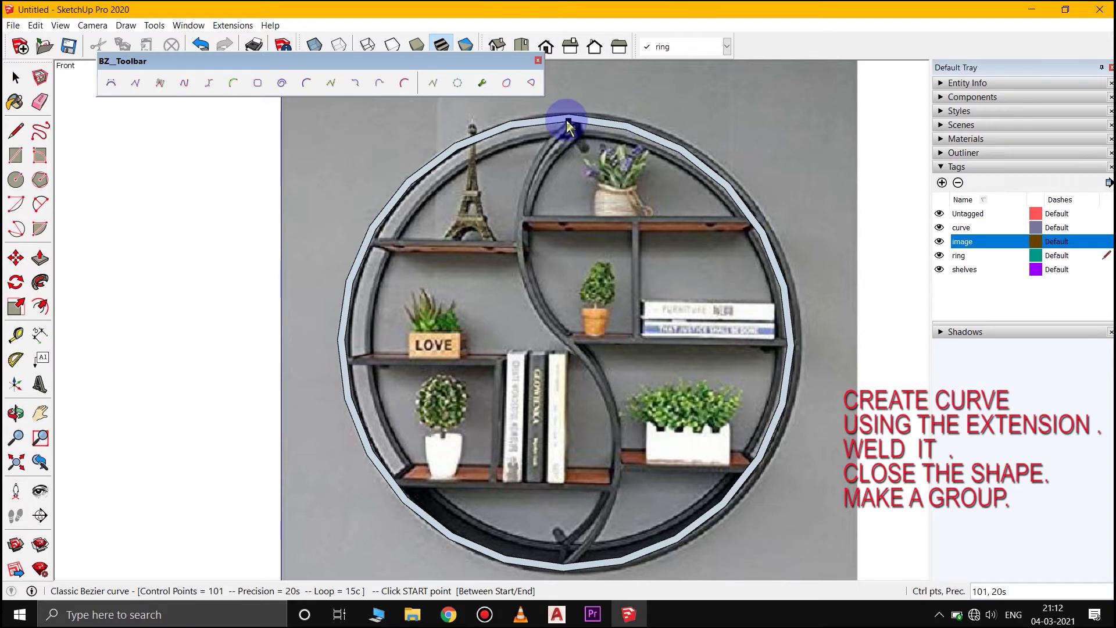
click(567, 122)
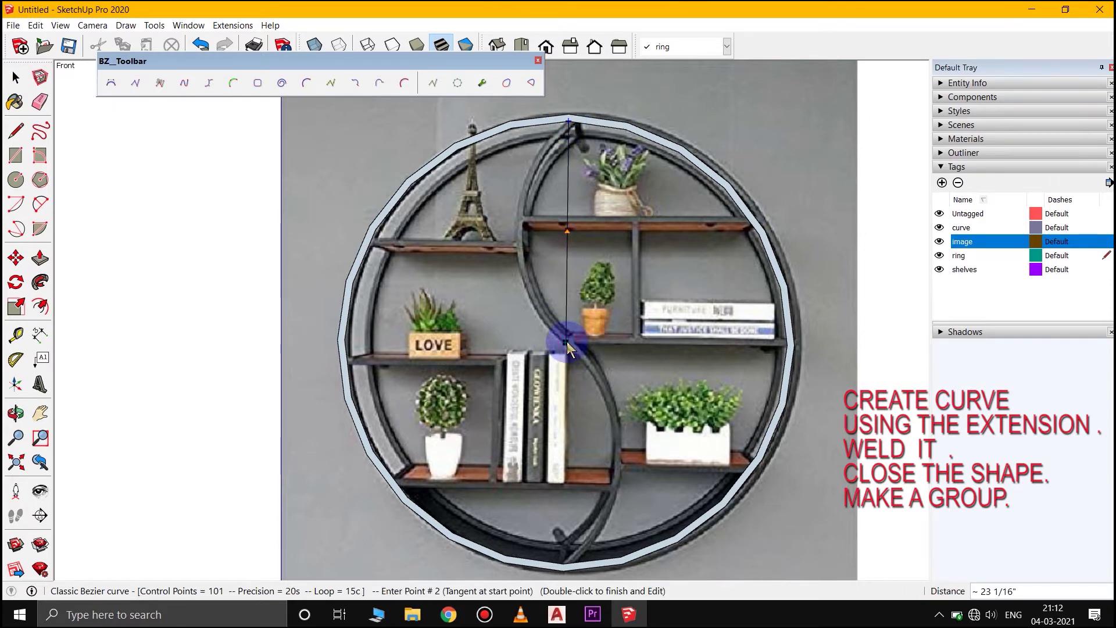
double_click(462, 224)
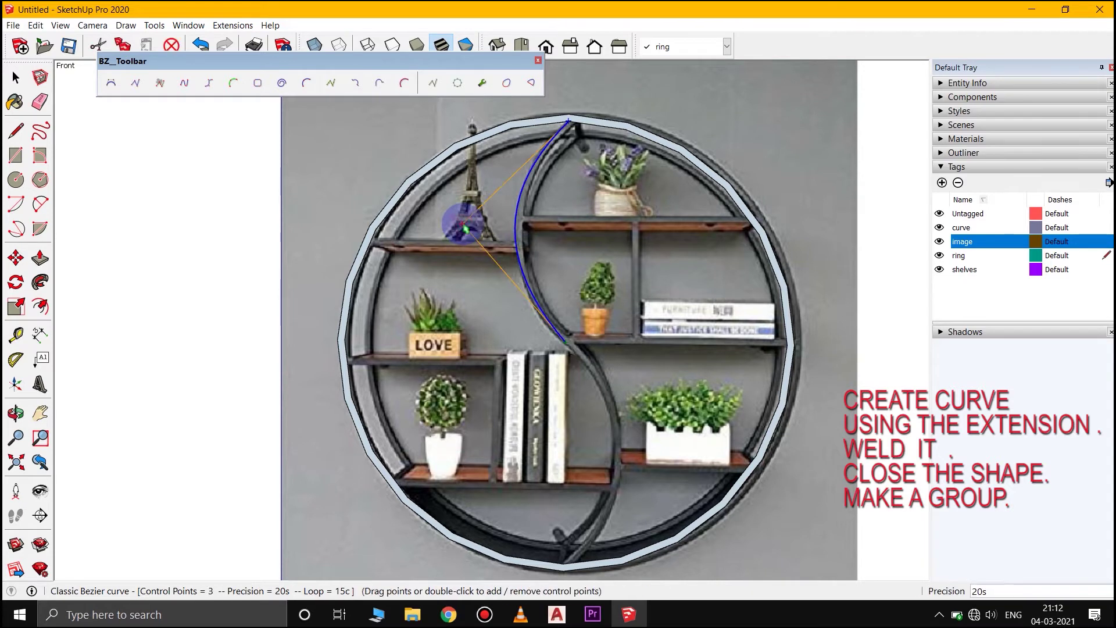
key(space)
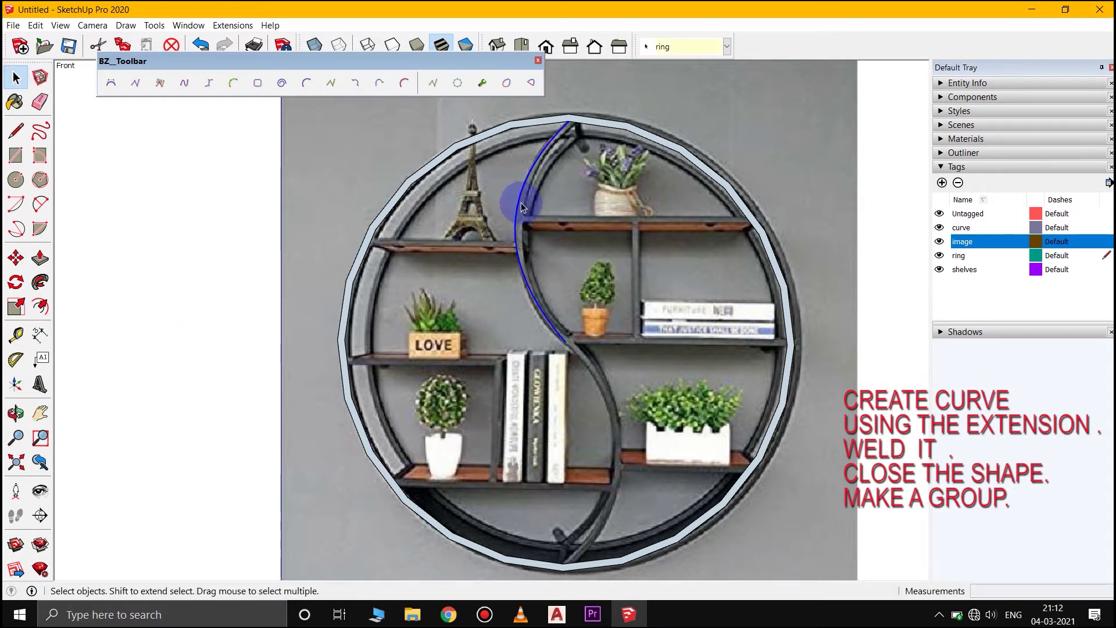
Draw a second classic Bezier curve from the ring's middle to its bottom centre, bowed right along the divider
click(111, 82)
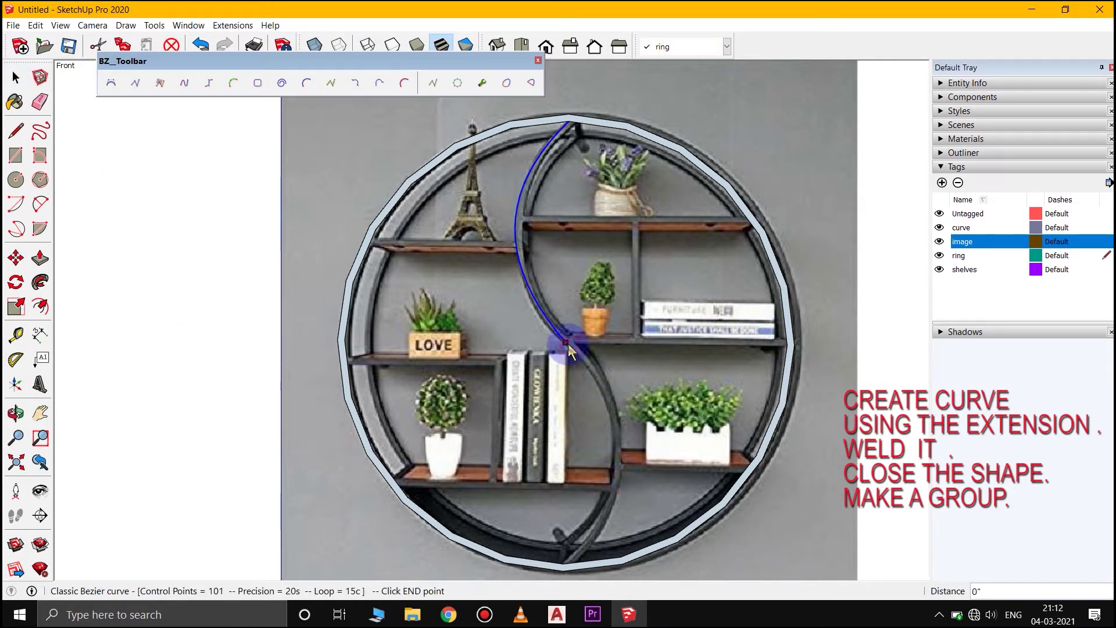
click(566, 563)
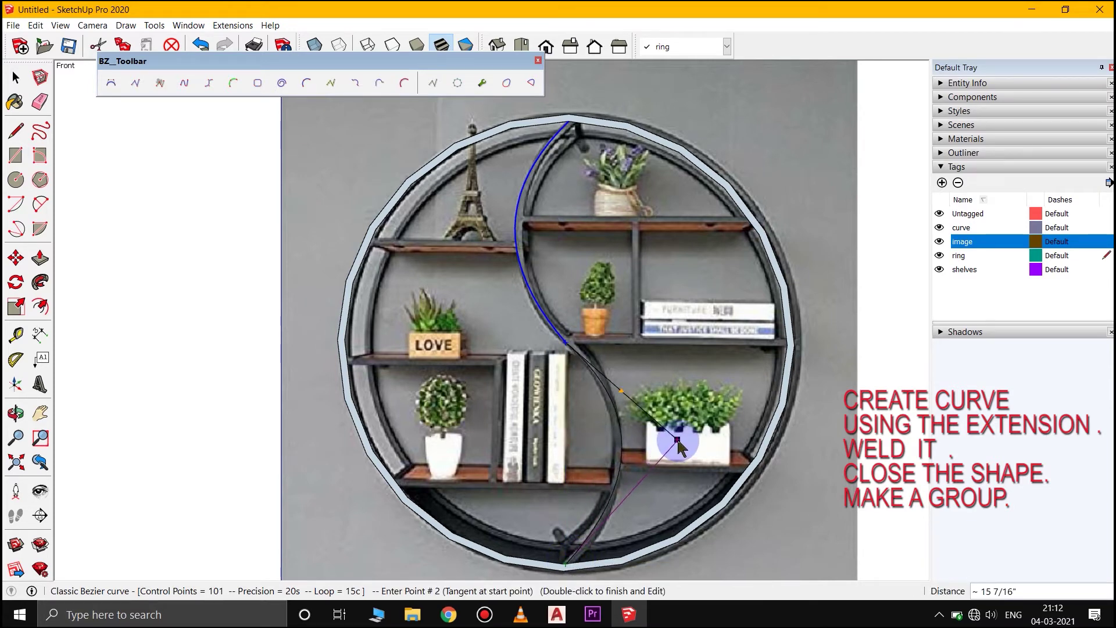
double_click(677, 442)
click(15, 77)
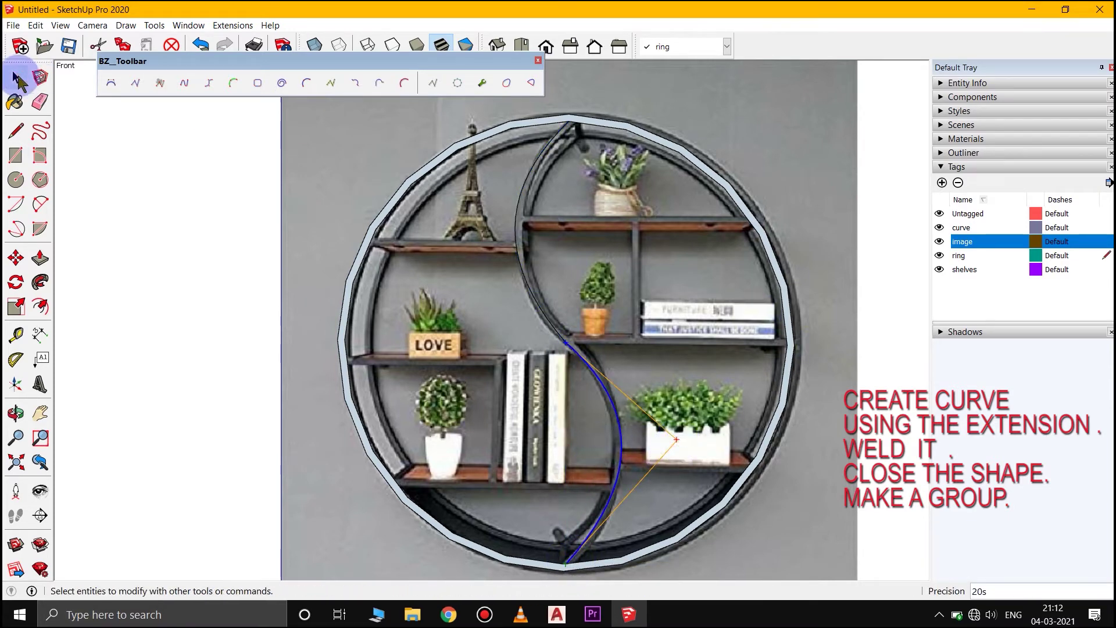
Hide the image tag and weld the two Bezier curves into one with the JHS PowerBar
click(939, 242)
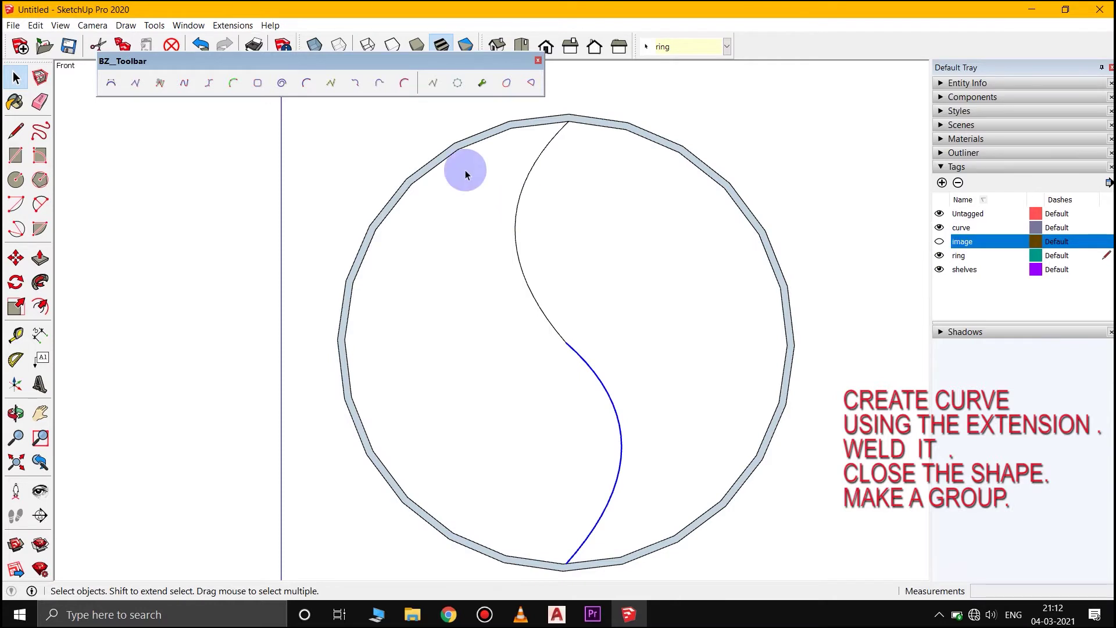
click(554, 326)
click(836, 175)
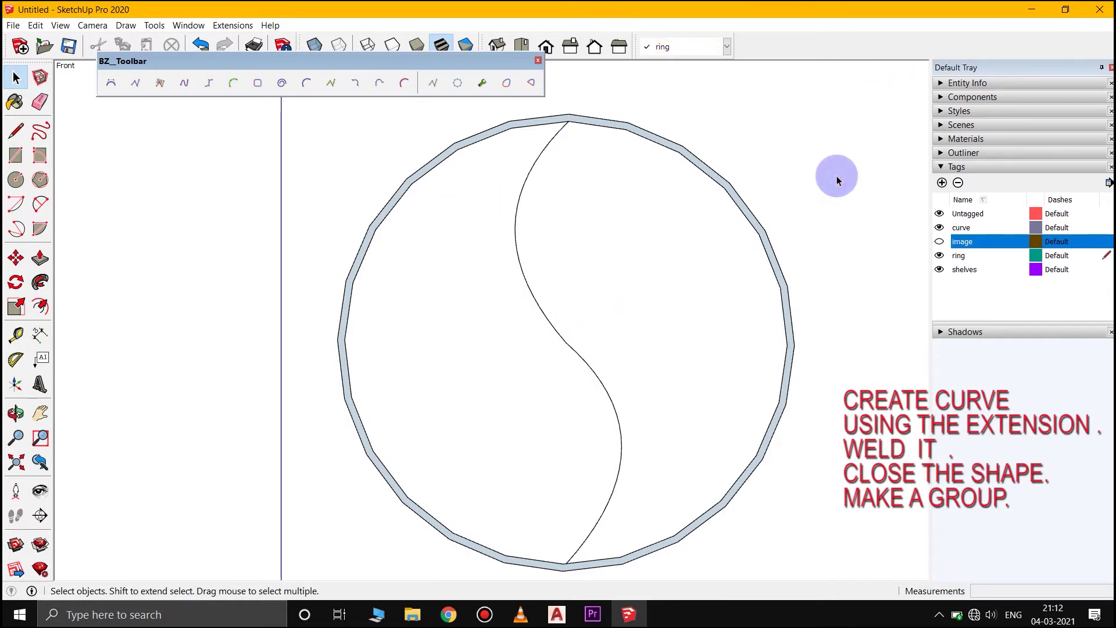
right_click(801, 35)
click(863, 261)
drag(729, 104, 815, 75)
click(578, 349)
click(486, 125)
click(531, 302)
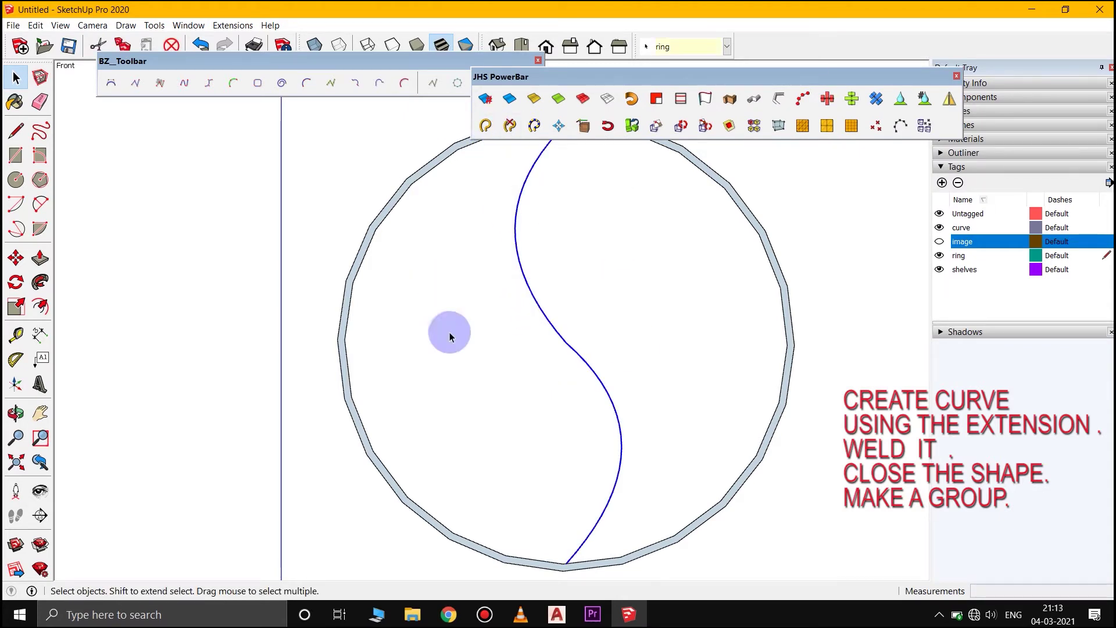
click(956, 76)
Make Untagged the active tag
click(942, 259)
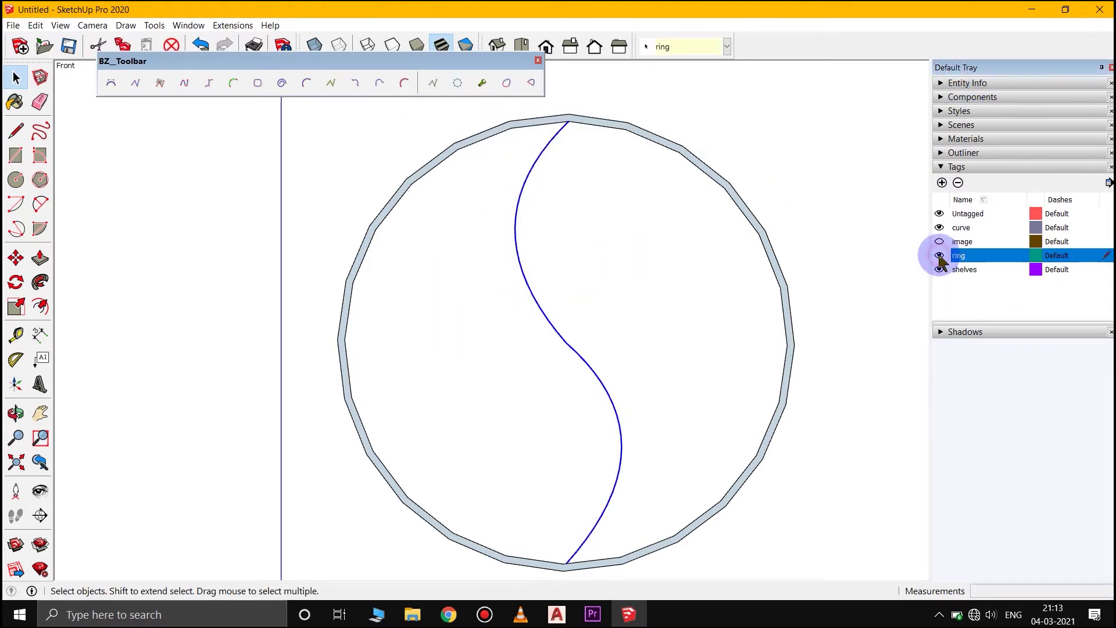
click(1105, 215)
click(940, 255)
click(939, 256)
Assign the welded curve to the curve tag and hide the ring tag
drag(609, 249, 545, 437)
click(712, 47)
click(705, 67)
click(939, 255)
click(939, 256)
click(940, 256)
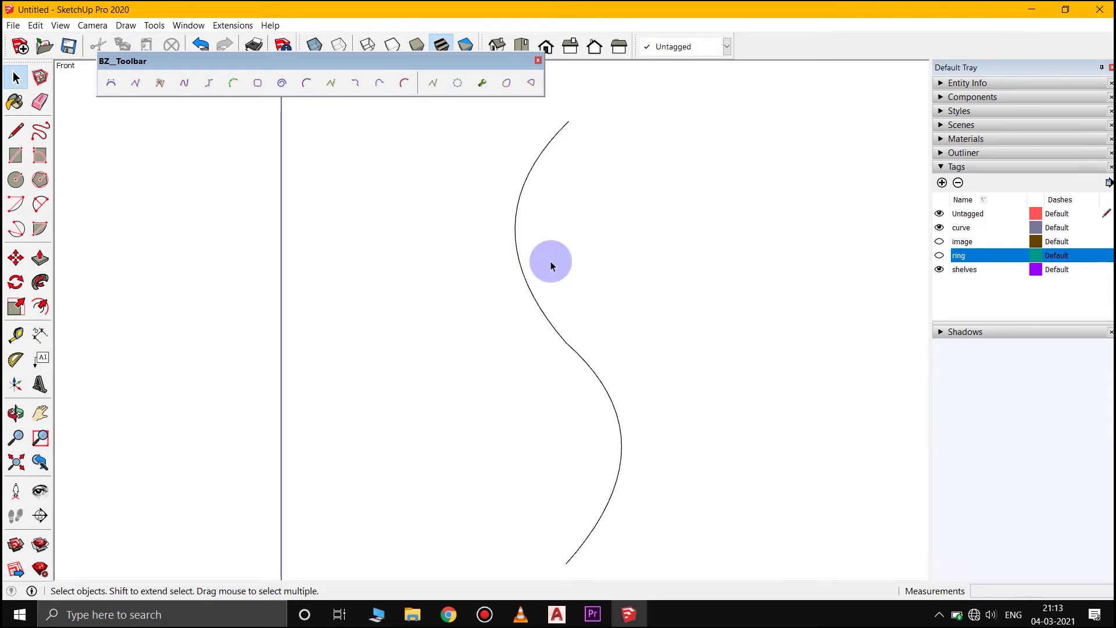
Put away the BZ toolbar and copy the welded curve about 3/4" to the right along the red axis
click(538, 61)
click(543, 298)
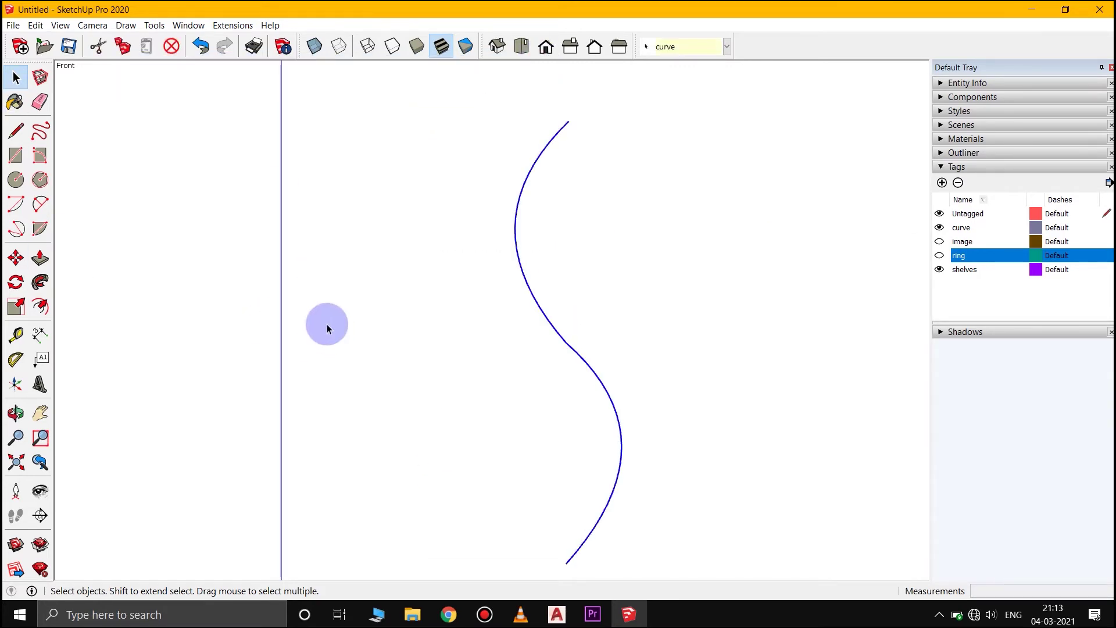
key(m)
click(569, 121)
key(ctrl)
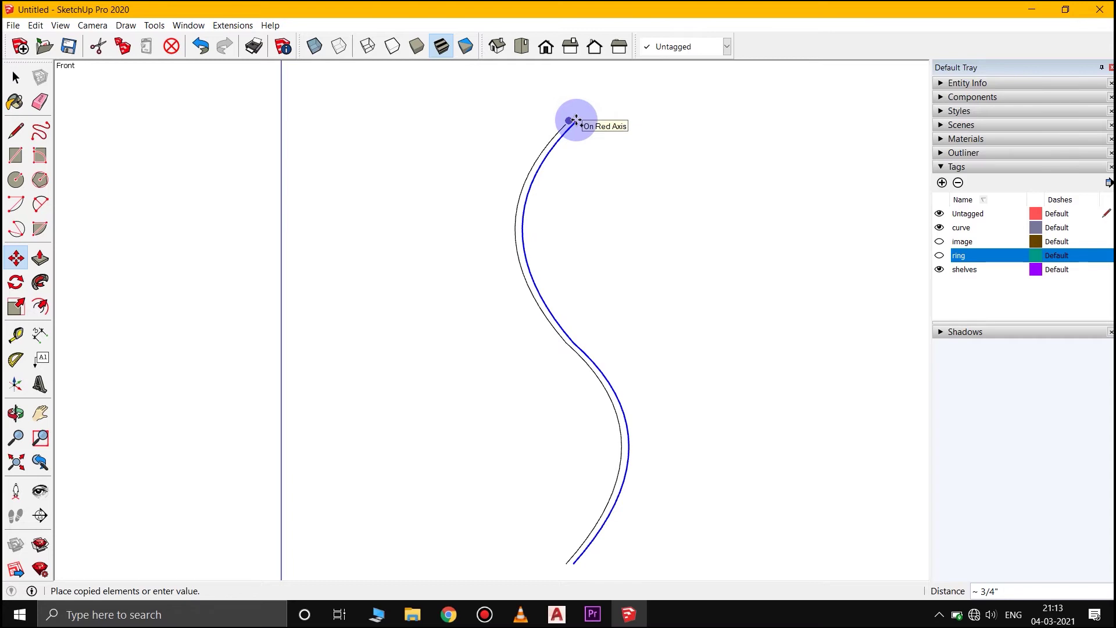
click(576, 120)
Join the upper and lower ends of the two curves with short lines to close the divider's face
key(l)
scroll(576, 122, up, 2)
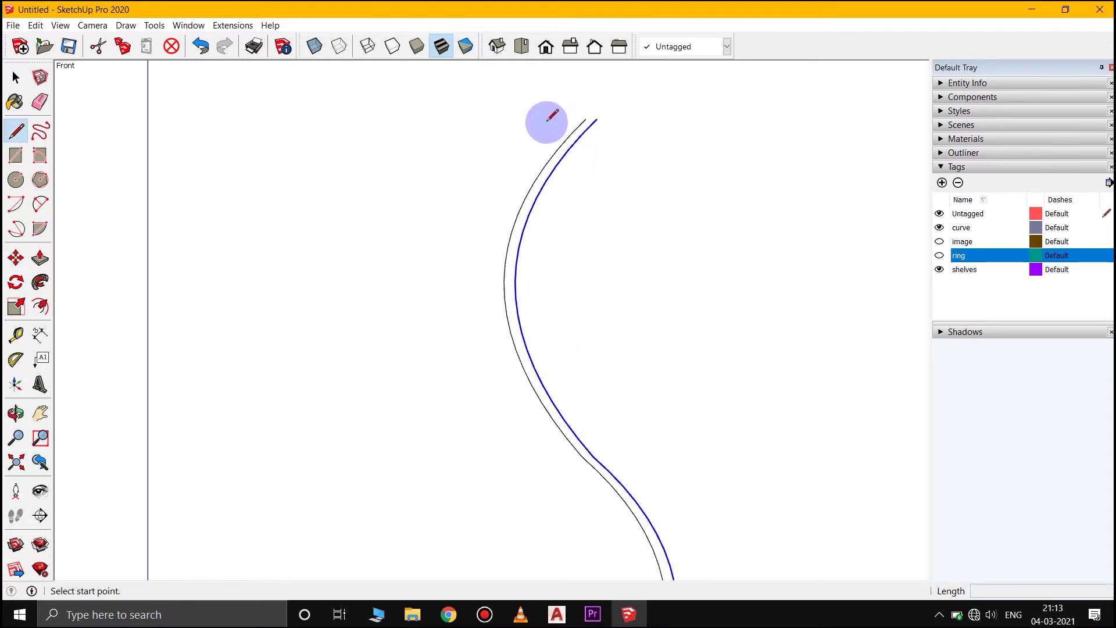
click(597, 116)
click(590, 115)
key(space)
scroll(592, 113, down, 2)
scroll(593, 471, up, 2)
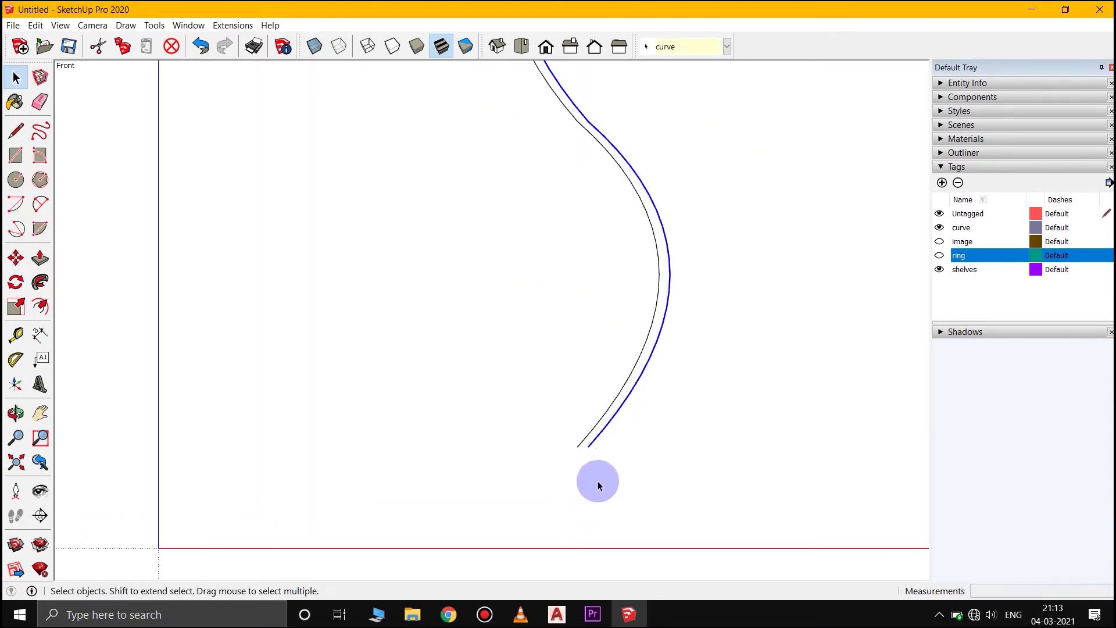
key(l)
click(590, 447)
click(578, 447)
key(space)
scroll(591, 518, down, 3)
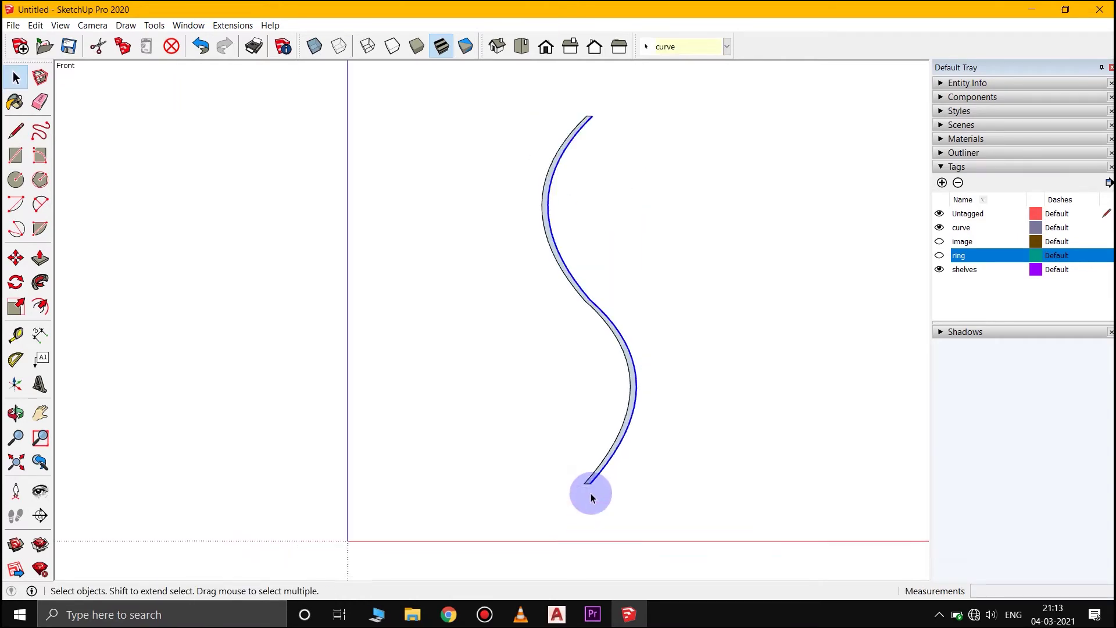
Group the closed divider shape and assign the group to the curve tag
right_click(616, 352)
click(644, 127)
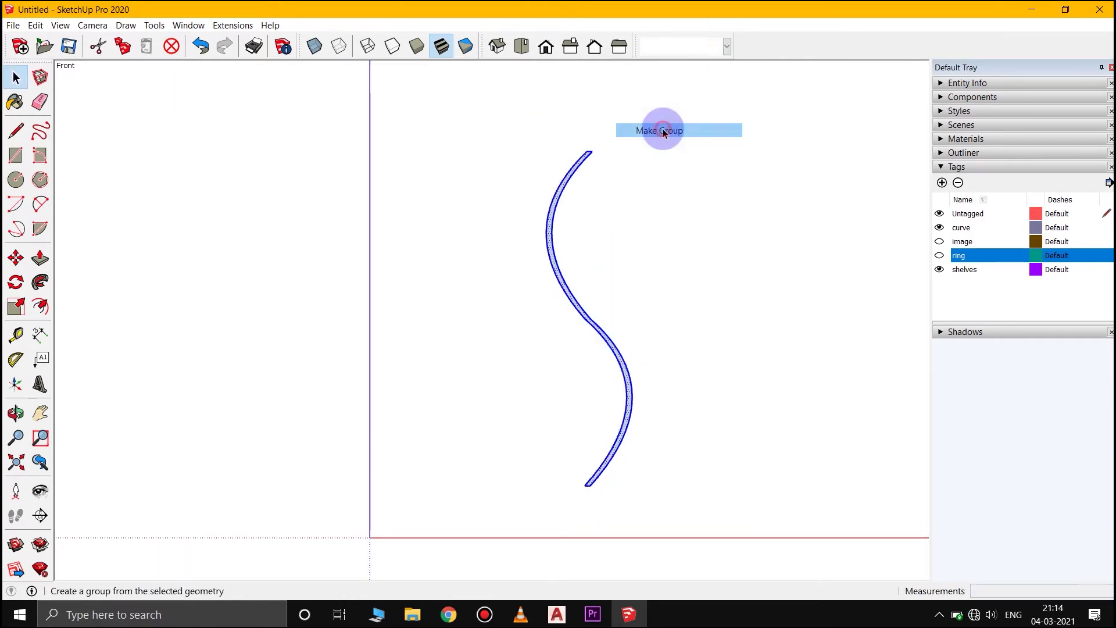
key(Escape)
click(613, 349)
click(727, 46)
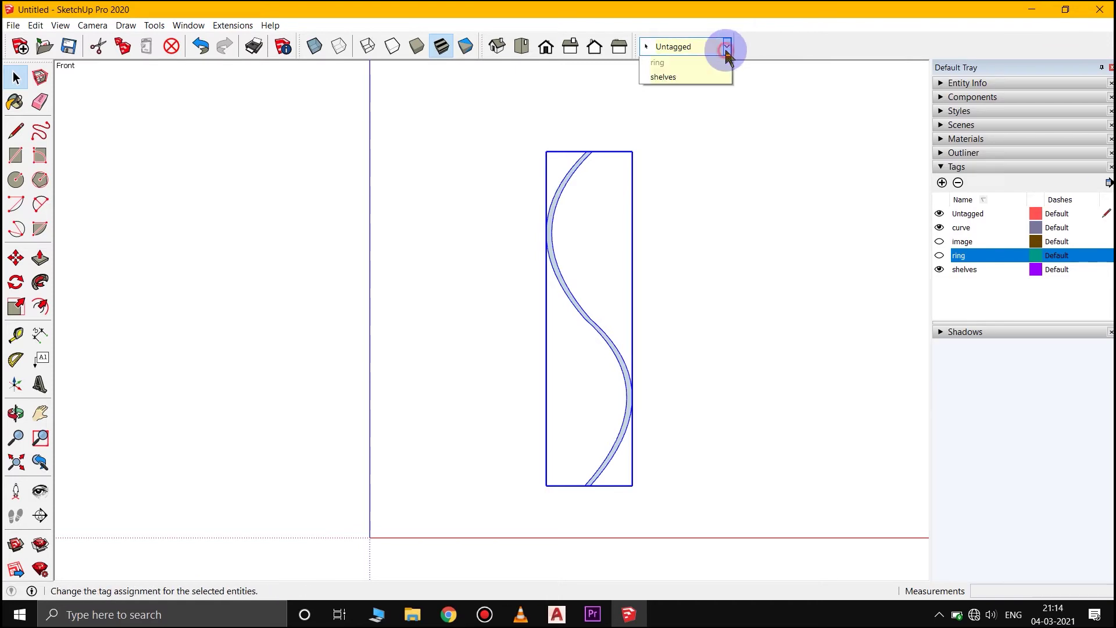
click(661, 78)
click(741, 290)
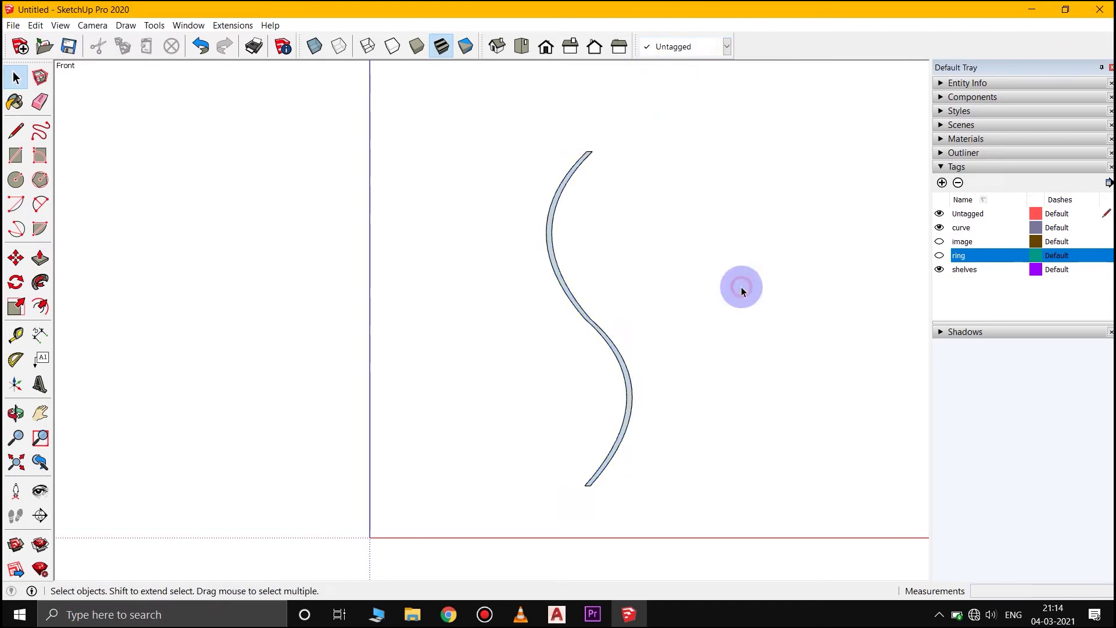
Show the image and ring tags again and make shelves the active tag
click(939, 241)
click(940, 255)
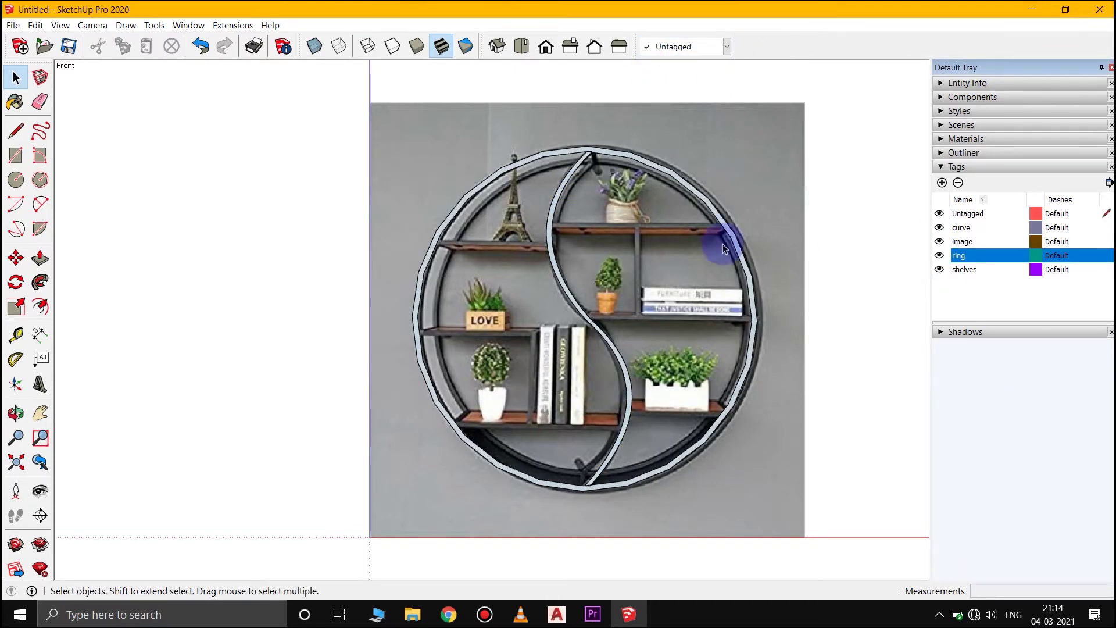
click(1105, 269)
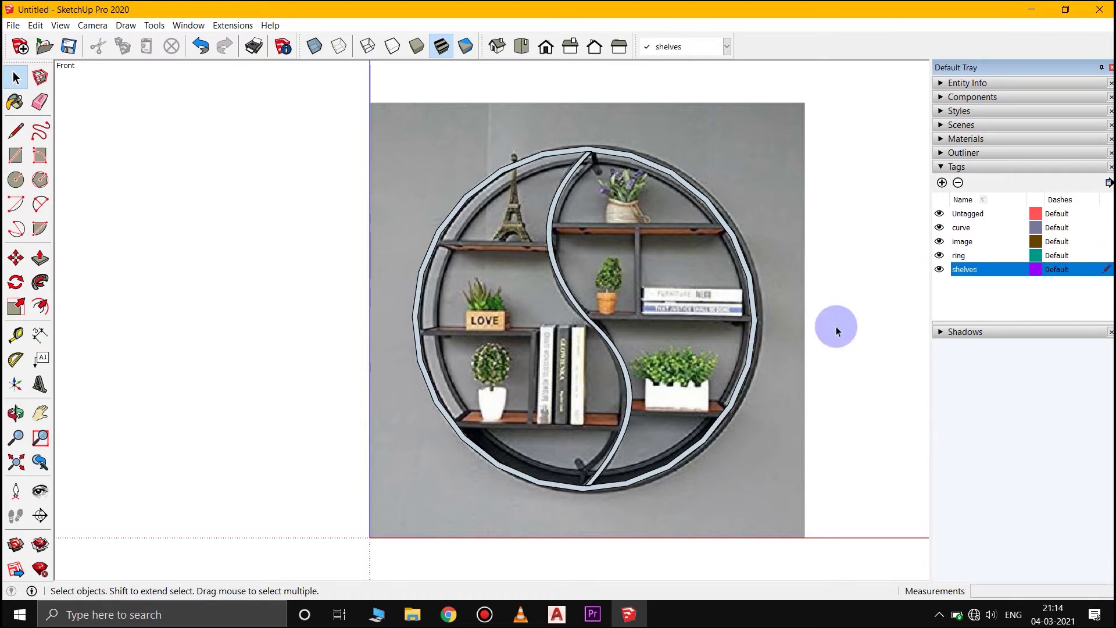
Place two parallel horizontal Tape Measure guides along the top and underside of the upper right shelf
scroll(629, 297, up, 3)
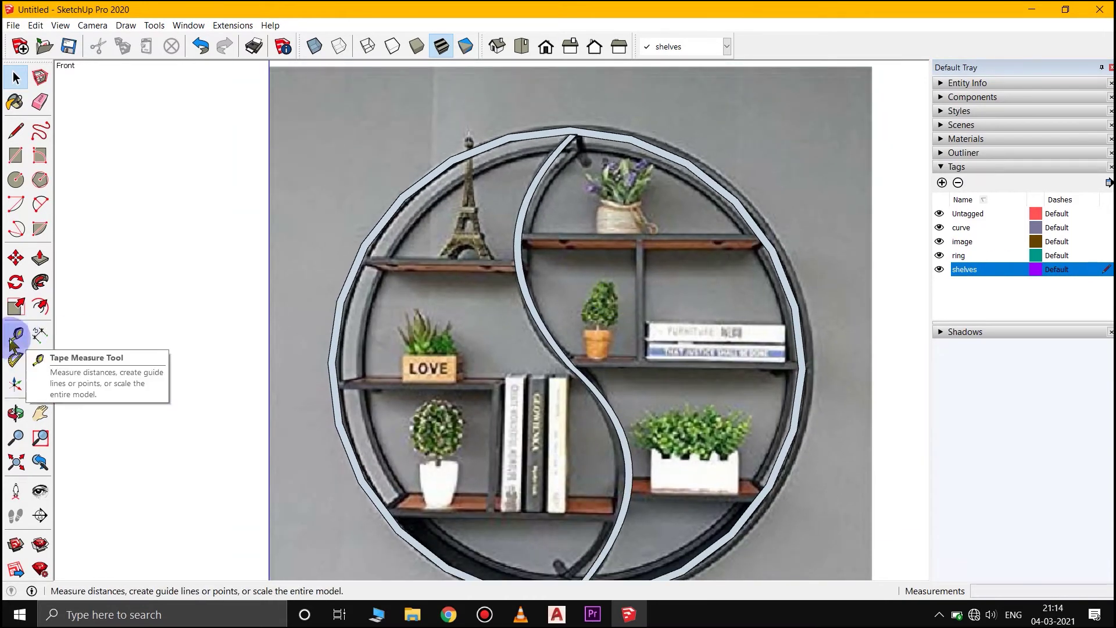
click(15, 335)
scroll(523, 174, down, 1)
click(636, 87)
scroll(616, 244, up, 3)
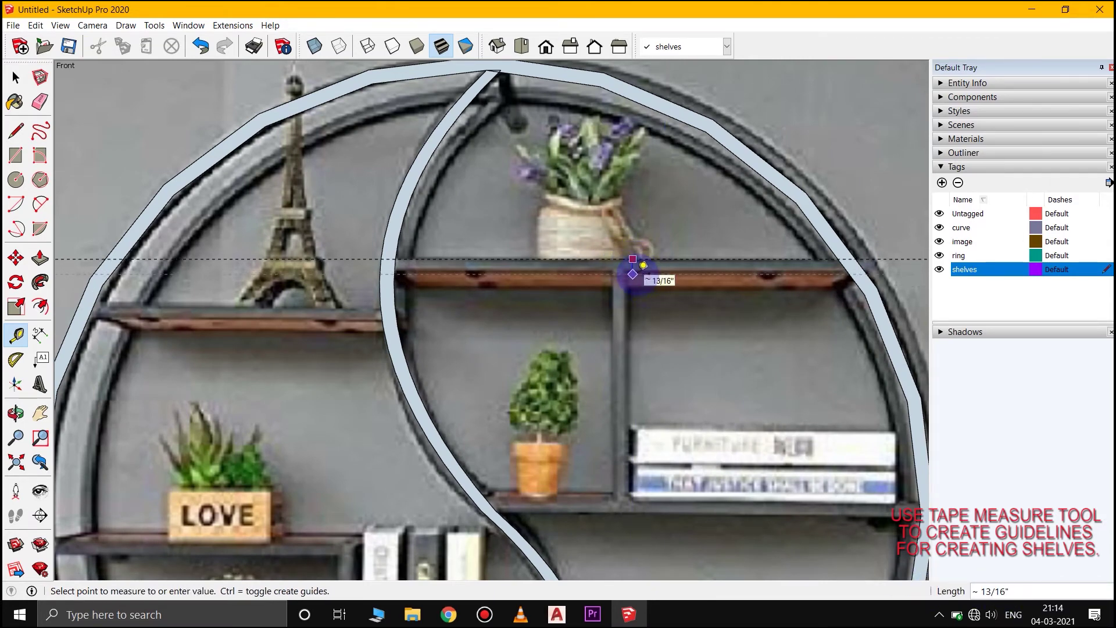
scroll(643, 247, down, 1)
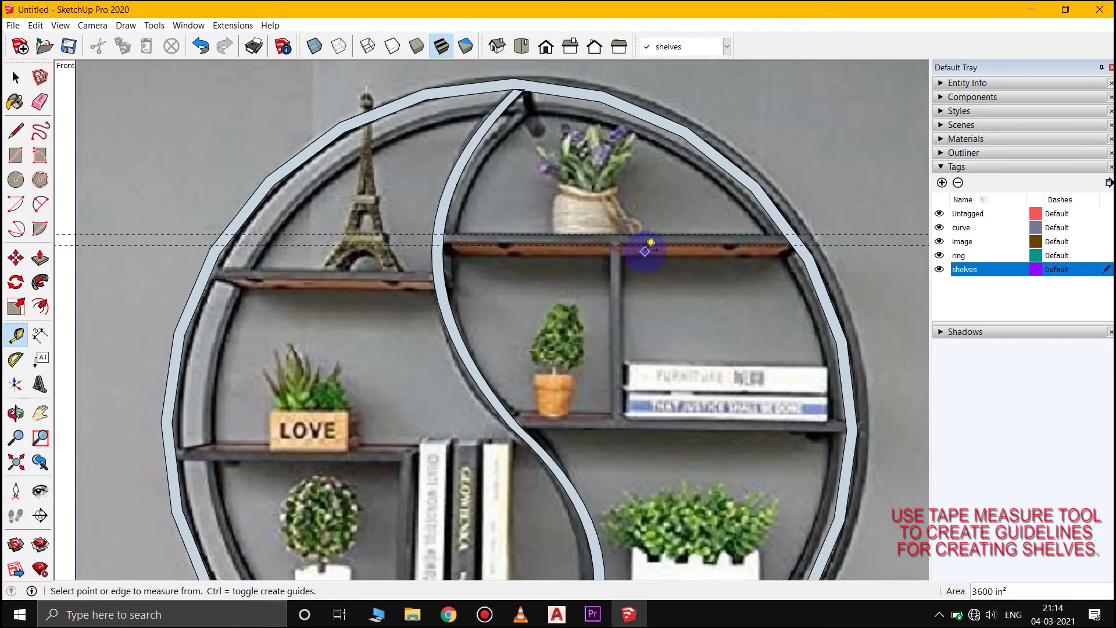
Place two parallel horizontal guides 3/4" apart along the middle right shelf
click(639, 413)
scroll(640, 418, up, 2)
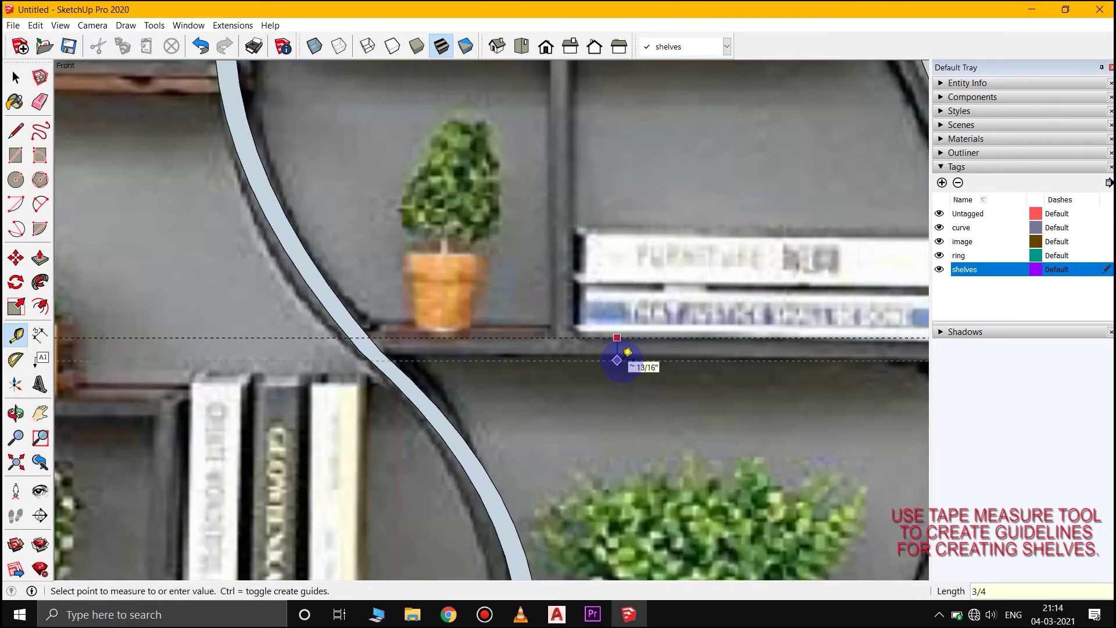
scroll(627, 351, down, 3)
scroll(599, 249, up, 2)
Place two parallel horizontal guides along the lower right shelf and hide the image tag
click(600, 248)
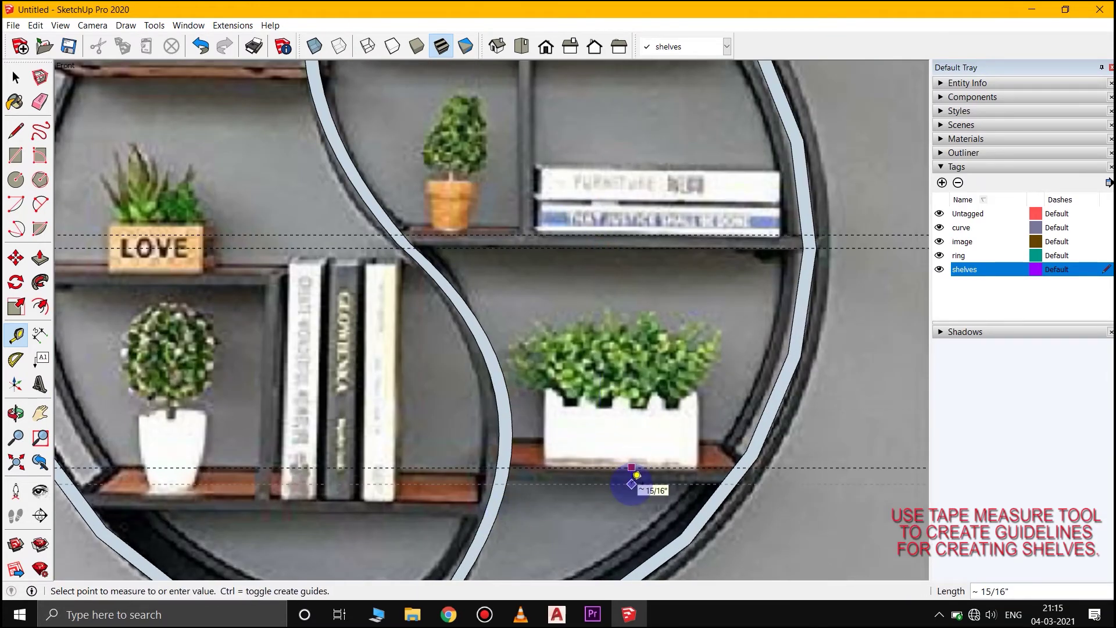
click(636, 476)
scroll(637, 475, down, 3)
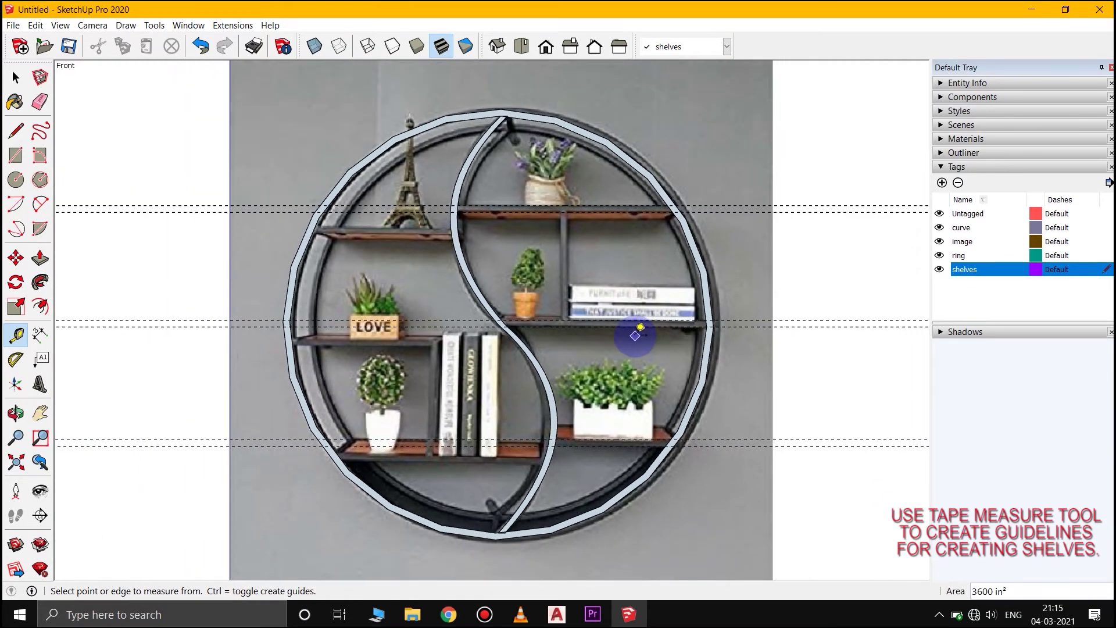
key(space)
click(940, 243)
Outline the upper right shelf with lines along the top pair of guides, between the curved divider and the ring's inner edge
scroll(488, 159, up, 5)
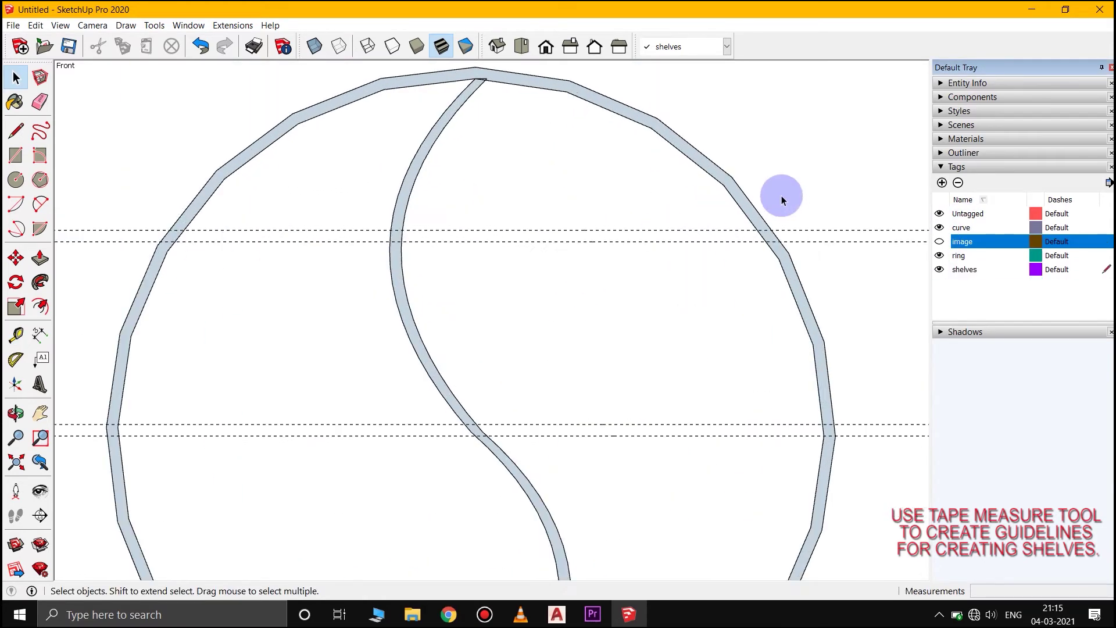
click(16, 131)
scroll(244, 256, up, 6)
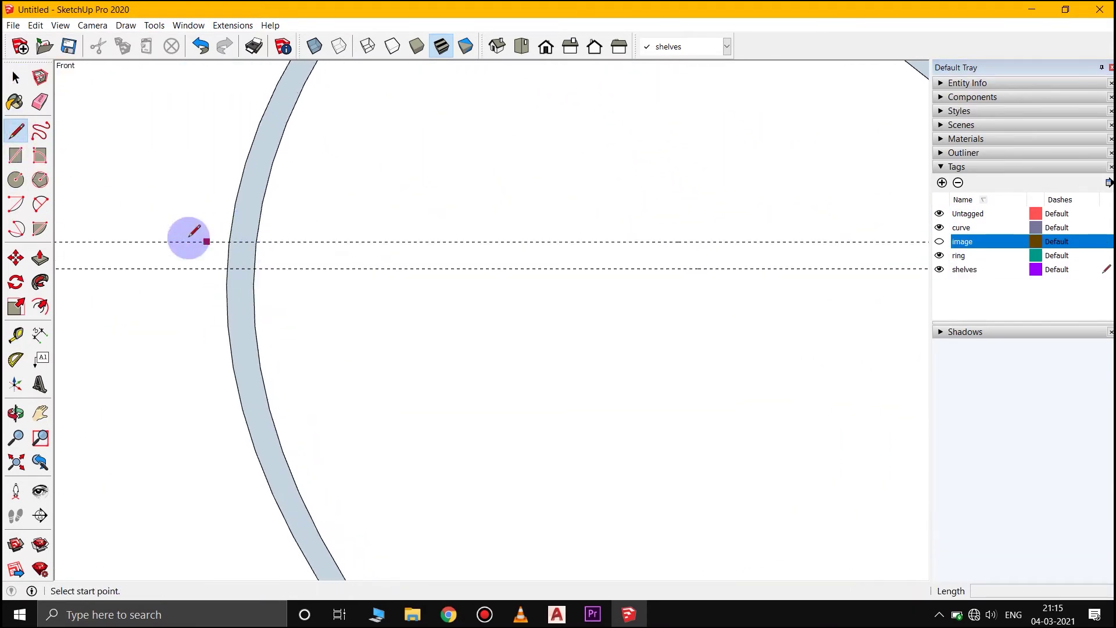
scroll(244, 222, up, 5)
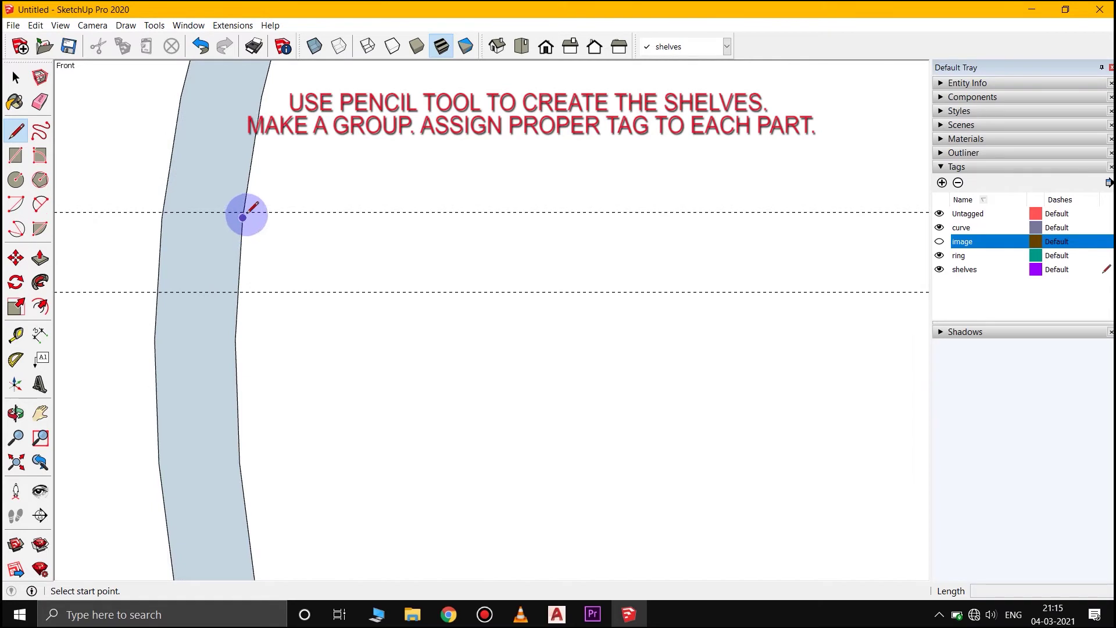
click(232, 207)
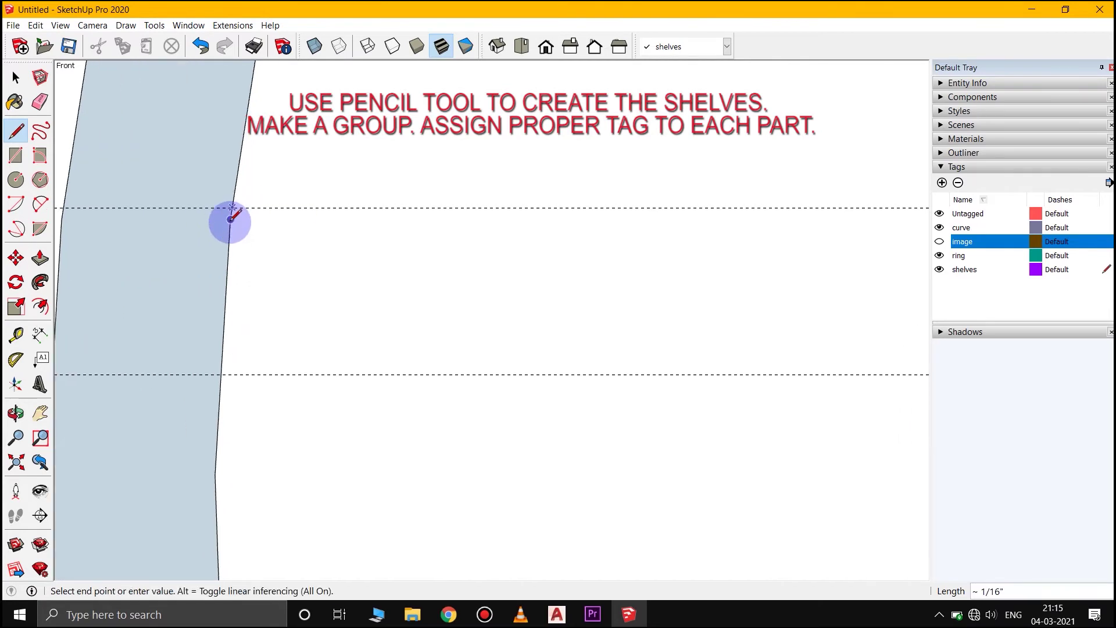
scroll(223, 348, down, 5)
scroll(223, 307, down, 2)
scroll(748, 266, up, 4)
click(726, 256)
click(692, 208)
scroll(762, 247, down, 5)
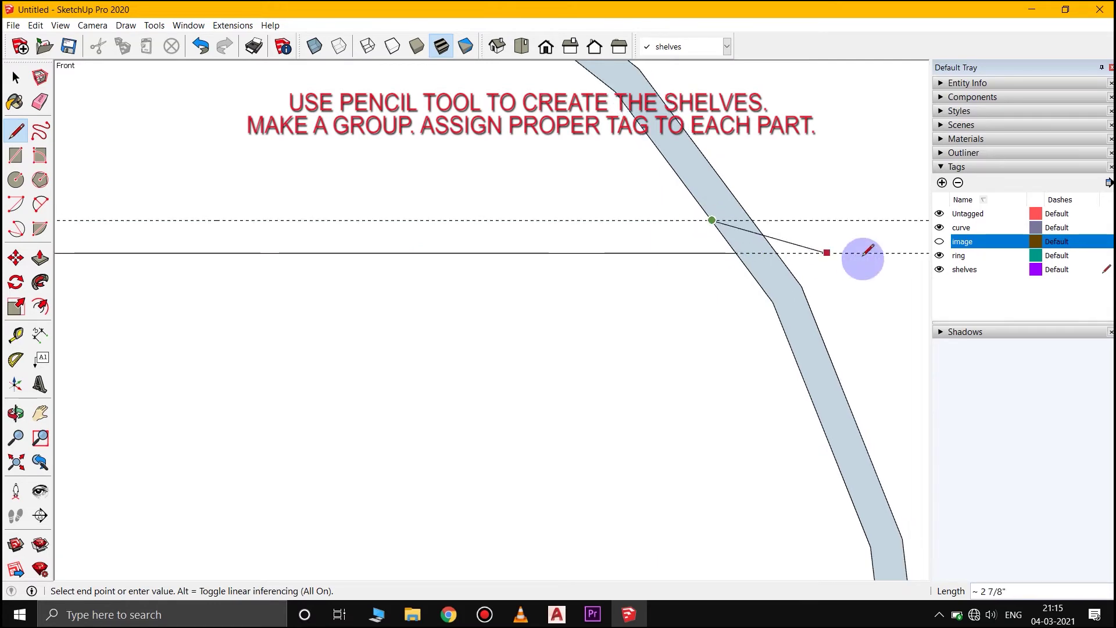
scroll(351, 257, up, 4)
key(space)
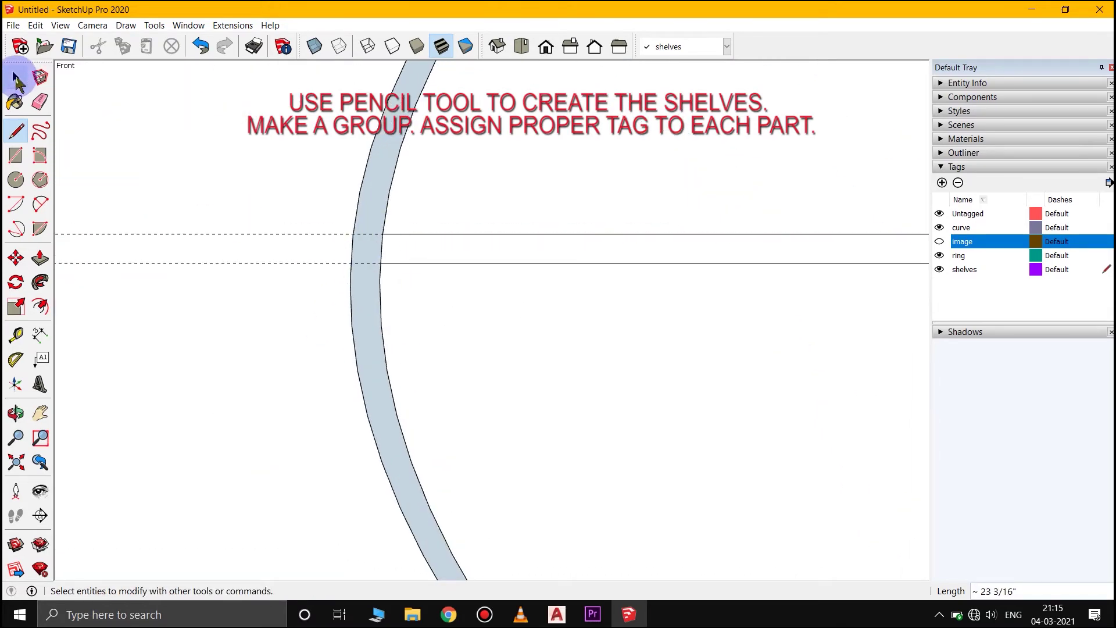
Group the upper right shelf's face and edges
scroll(157, 314, down, 3)
double_click(402, 279)
right_click(404, 279)
click(785, 386)
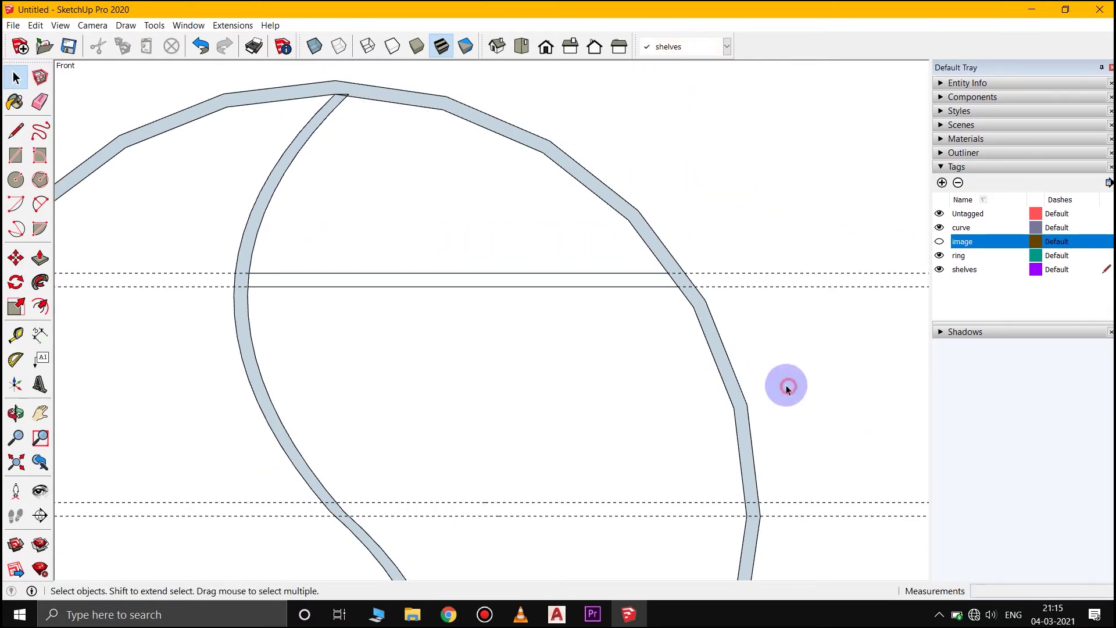
Outline the middle right shelf with lines along its pair of guides, from the curved divider to the ring's inner edge
scroll(713, 478, up, 5)
key(l)
click(252, 333)
scroll(281, 359, up, 2)
click(261, 350)
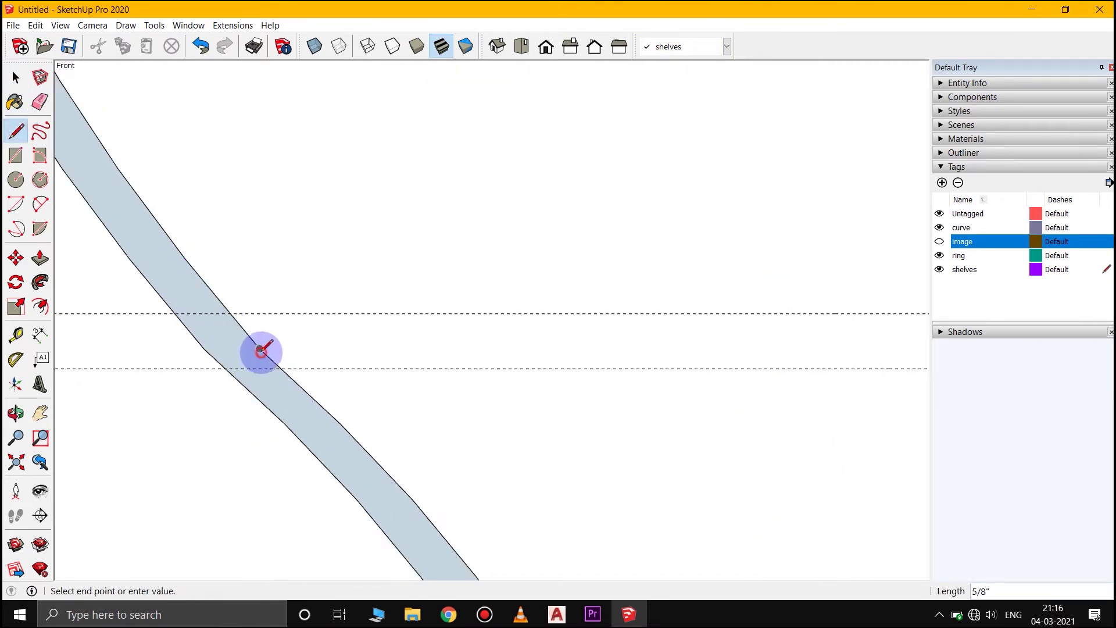
click(279, 369)
scroll(183, 350, down, 4)
scroll(785, 352, up, 4)
click(786, 358)
click(779, 314)
scroll(772, 305, down, 4)
scroll(326, 308, up, 4)
click(297, 326)
scroll(168, 203, down, 1)
Group the middle right shelf's face and edges
click(16, 78)
scroll(497, 343, down, 4)
double_click(675, 323)
right_click(675, 323)
click(720, 134)
scroll(593, 343, down, 4)
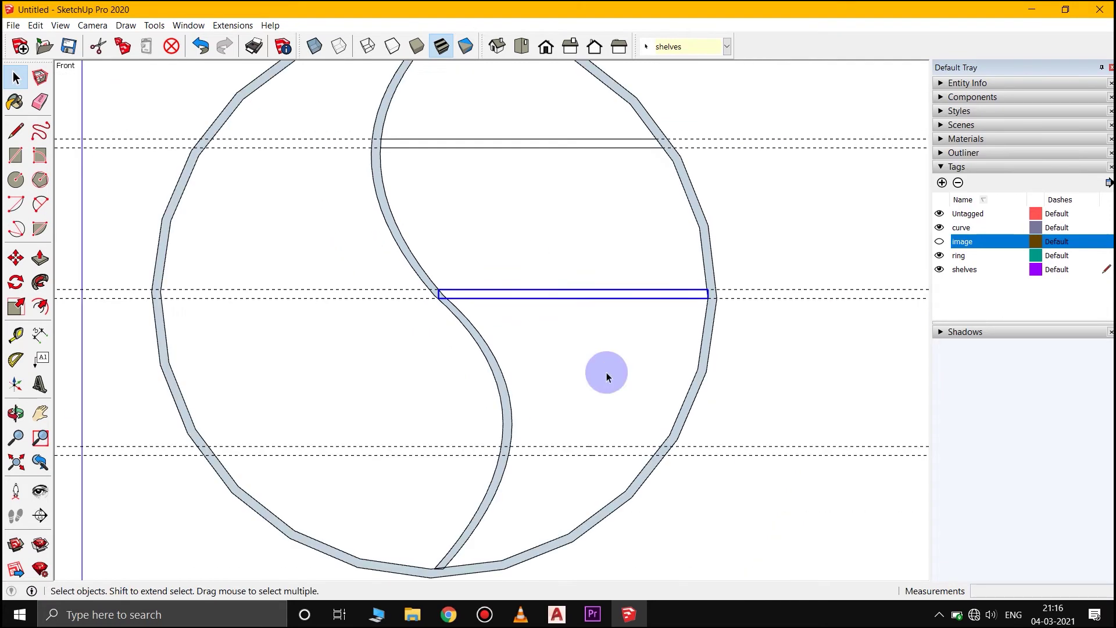
Outline the lower right shelf with lines along the bottom pair of guides, between the curved divider and the ring
scroll(622, 444, up, 5)
click(11, 140)
click(335, 372)
click(330, 398)
click(748, 398)
click(768, 372)
click(335, 372)
Group the lower right shelf's face and edges
key(space)
double_click(498, 393)
right_click(499, 393)
click(501, 330)
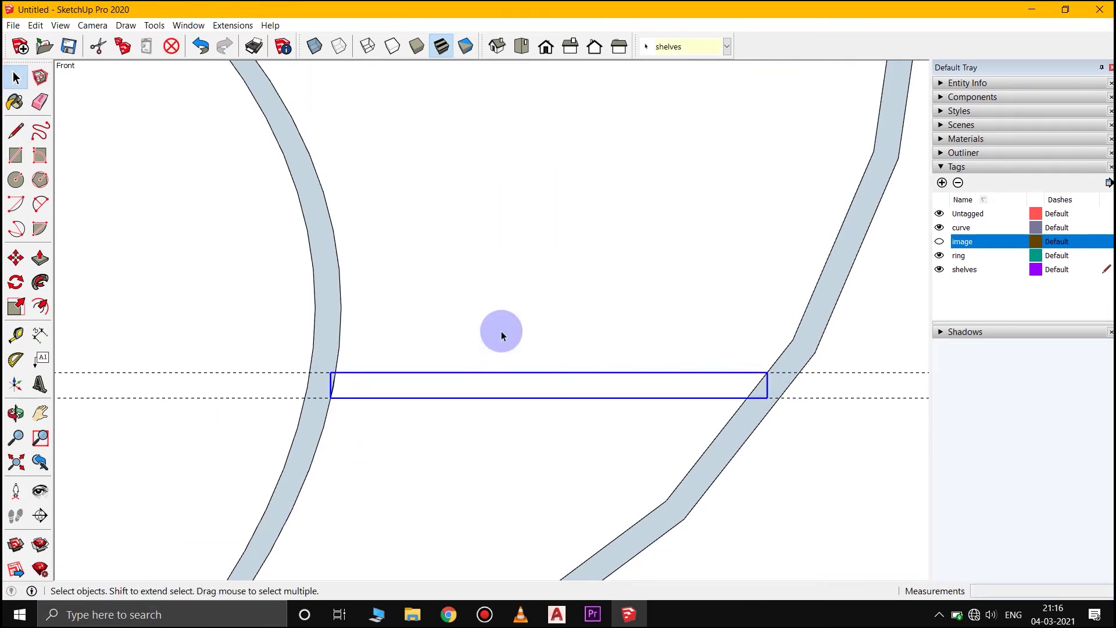
scroll(475, 413, down, 4)
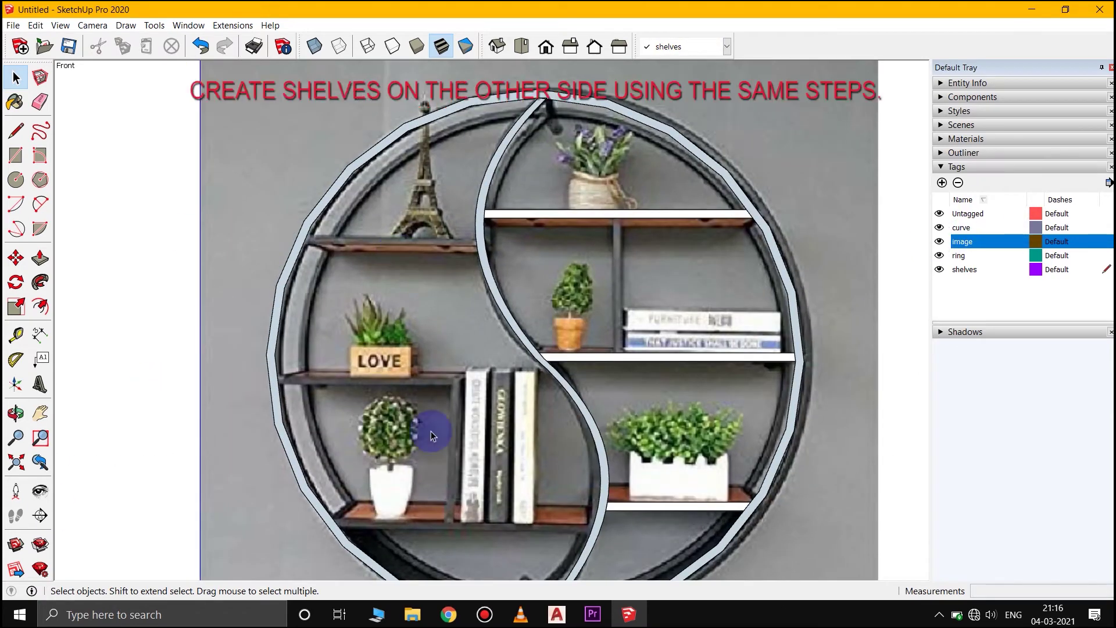
Place two parallel horizontal guides along the upper left shelf of the reference image
scroll(431, 431, up, 3)
key(t)
click(346, 74)
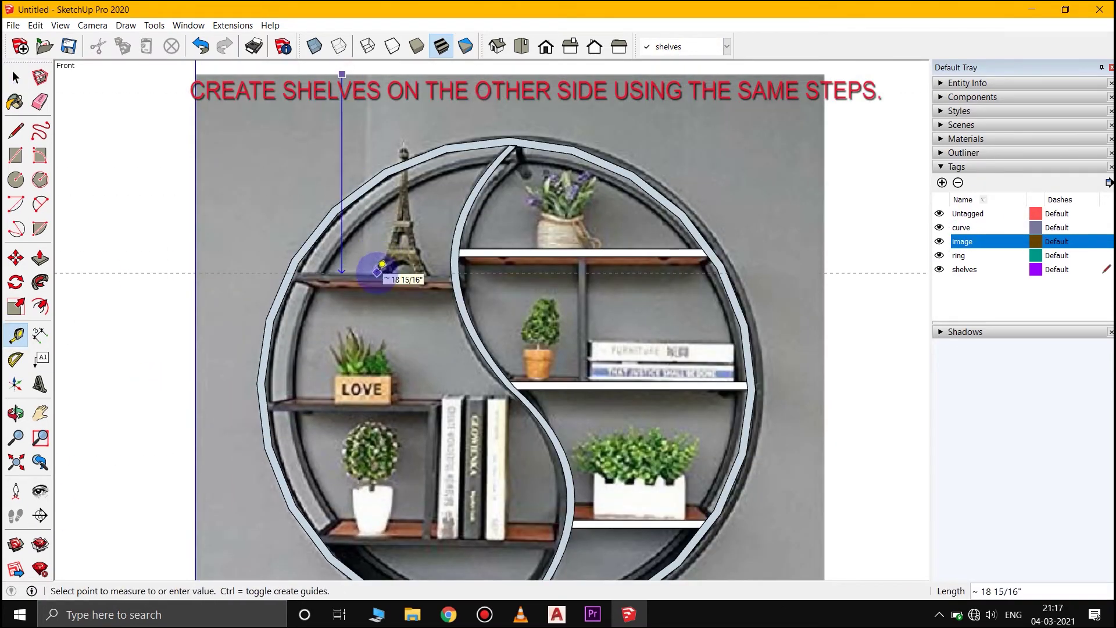
scroll(362, 277, up, 3)
key(Return)
scroll(399, 229, down, 3)
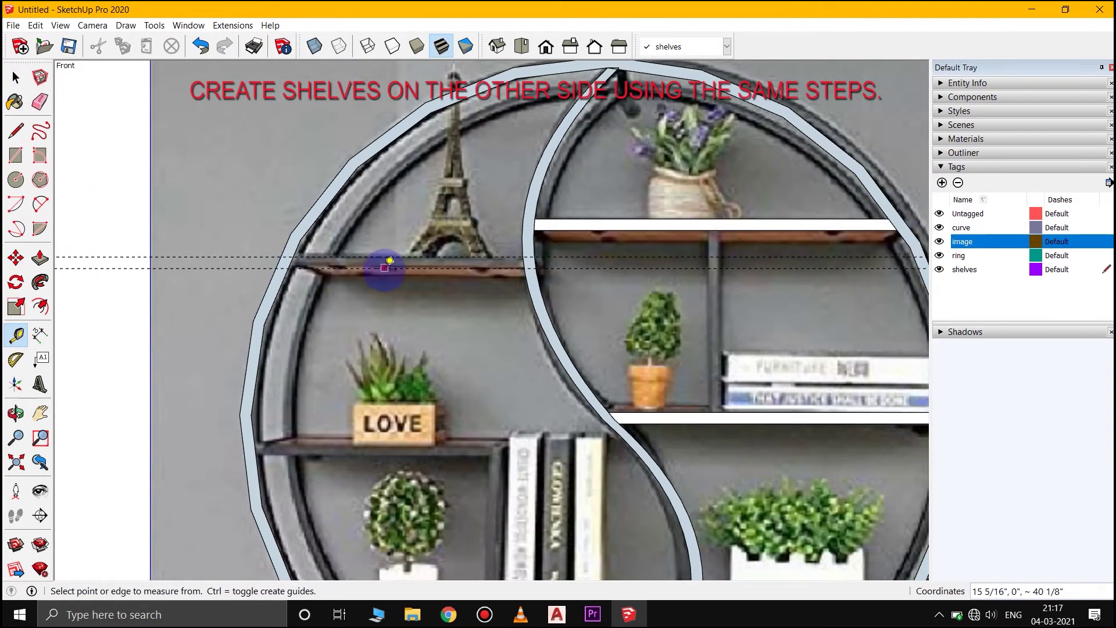
Place two parallel horizontal guides 3/4" apart along the middle left shelf and hide the image tag
scroll(384, 538, up, 4)
click(463, 365)
text(3/4)
key(Return)
scroll(490, 207, down, 2)
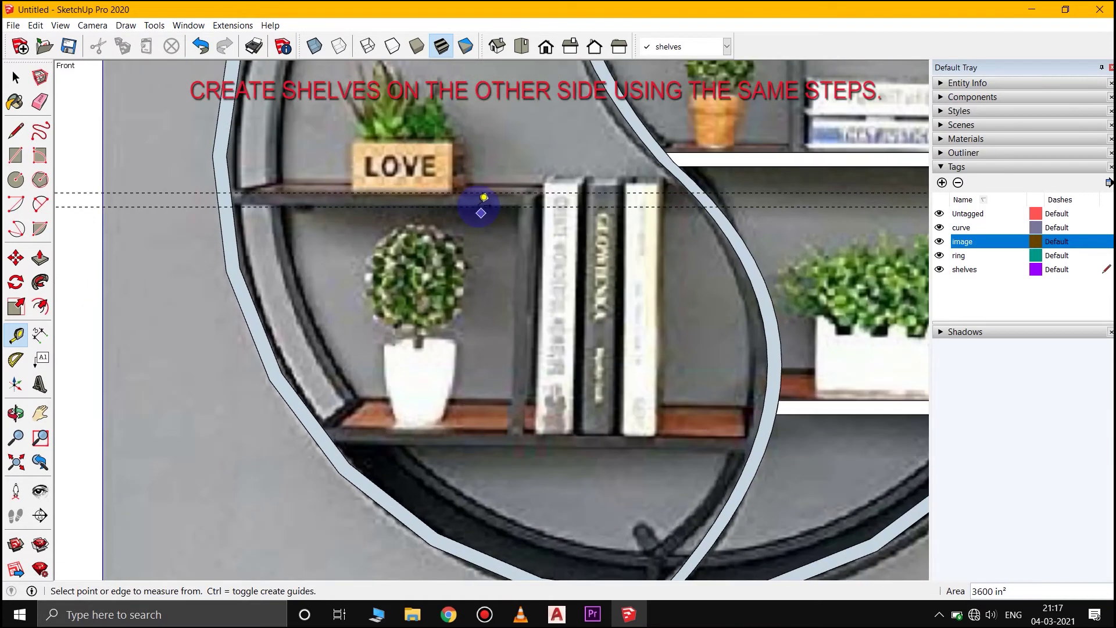
key(space)
scroll(369, 461, down, 3)
click(939, 241)
Outline the upper left shelf with lines along its guides, between the ring's inner edge and the curved divider
scroll(356, 225, up, 6)
click(18, 125)
scroll(315, 228, up, 4)
click(291, 235)
scroll(242, 241, down, 3)
scroll(720, 241, up, 2)
click(715, 232)
scroll(708, 221, up, 3)
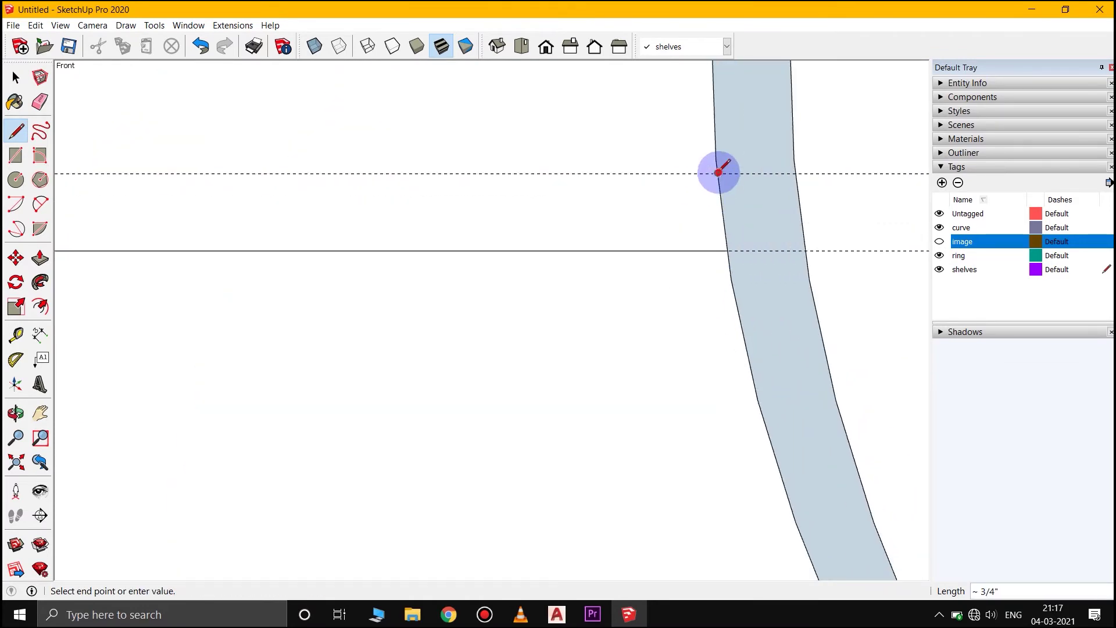
click(720, 172)
scroll(802, 230, down, 4)
click(332, 215)
click(324, 238)
Group the upper left shelf's face and edges
key(space)
double_click(445, 229)
right_click(445, 228)
click(465, 251)
scroll(448, 130, down, 3)
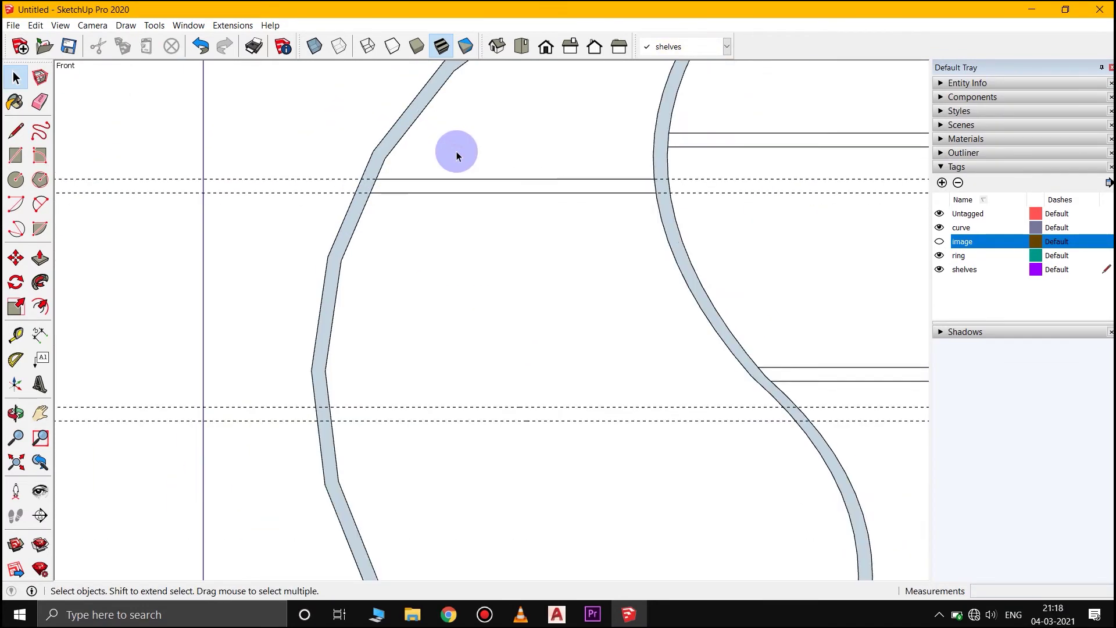
Outline the middle left shelf with lines along its guides, from the ring's inner edge to the curved divider
click(16, 131)
scroll(149, 257, up, 3)
click(144, 306)
scroll(124, 306, down, 3)
scroll(686, 320, up, 5)
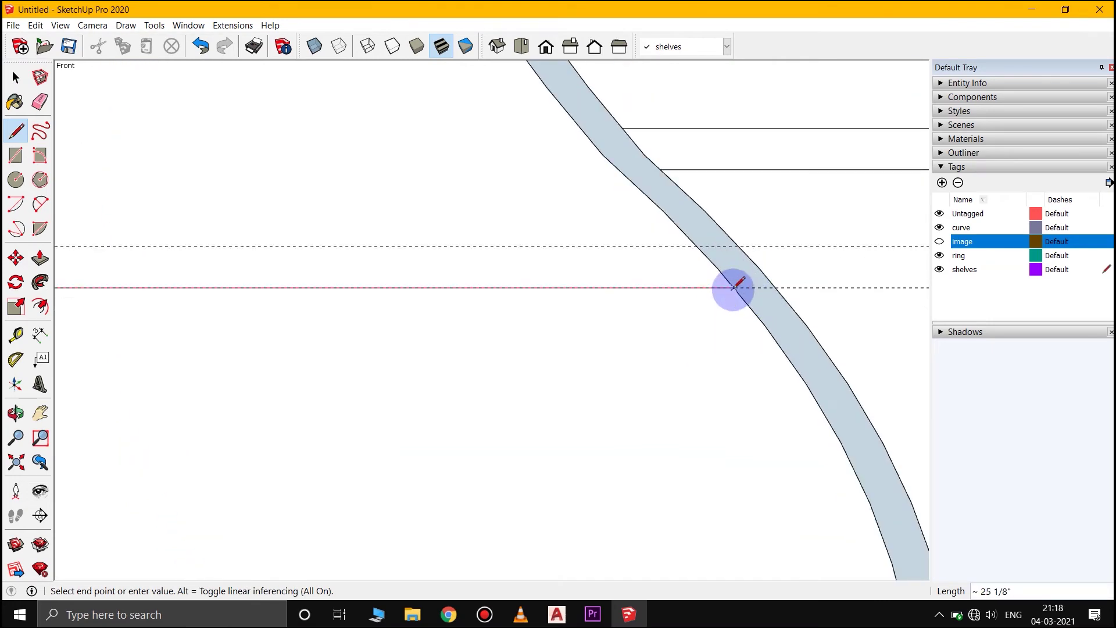
click(697, 247)
scroll(820, 323, down, 5)
scroll(465, 294, up, 5)
click(467, 297)
Group the middle left shelf's face and edges
key(space)
scroll(371, 302, down, 5)
double_click(603, 292)
right_click(602, 292)
click(656, 408)
click(334, 289)
scroll(334, 288, down, 3)
Outline the lower left shelf with lines along its guides, between the ring's inner edge and the curved divider
scroll(503, 452, up, 4)
click(16, 129)
click(161, 376)
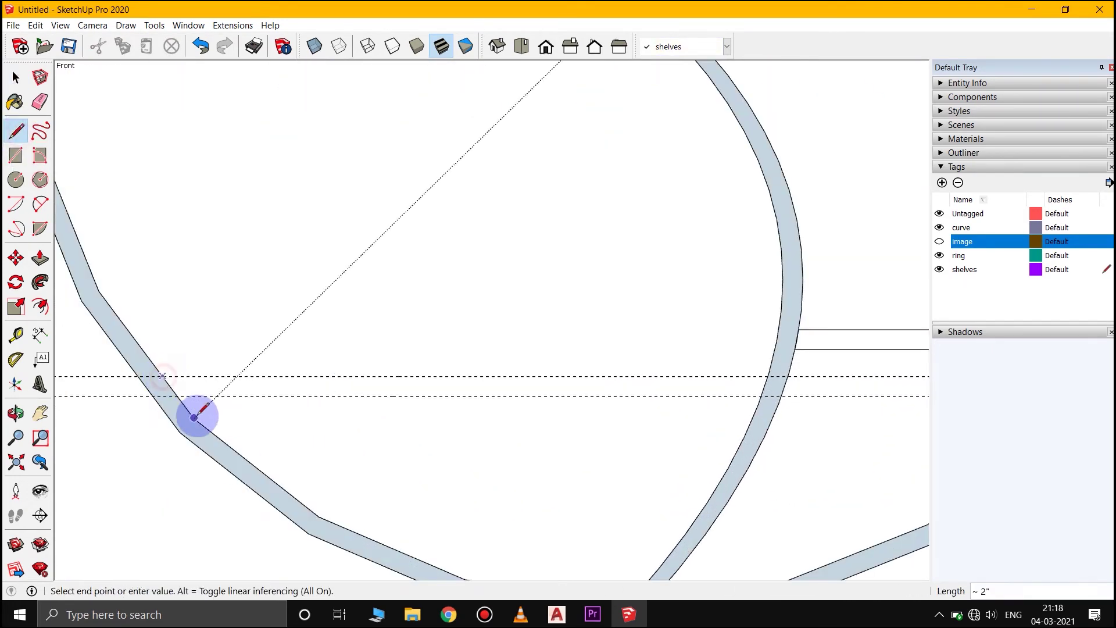
scroll(192, 414, up, 3)
click(149, 394)
scroll(700, 392, up, 3)
scroll(674, 445, down, 4)
scroll(23, 457, up, 3)
click(184, 389)
Group the lower left shelf's face and edges and show the image tag again
key(space)
scroll(256, 385, down, 2)
double_click(477, 393)
right_click(477, 393)
click(516, 204)
scroll(336, 471, down, 3)
scroll(621, 481, down, 2)
scroll(381, 504, up, 2)
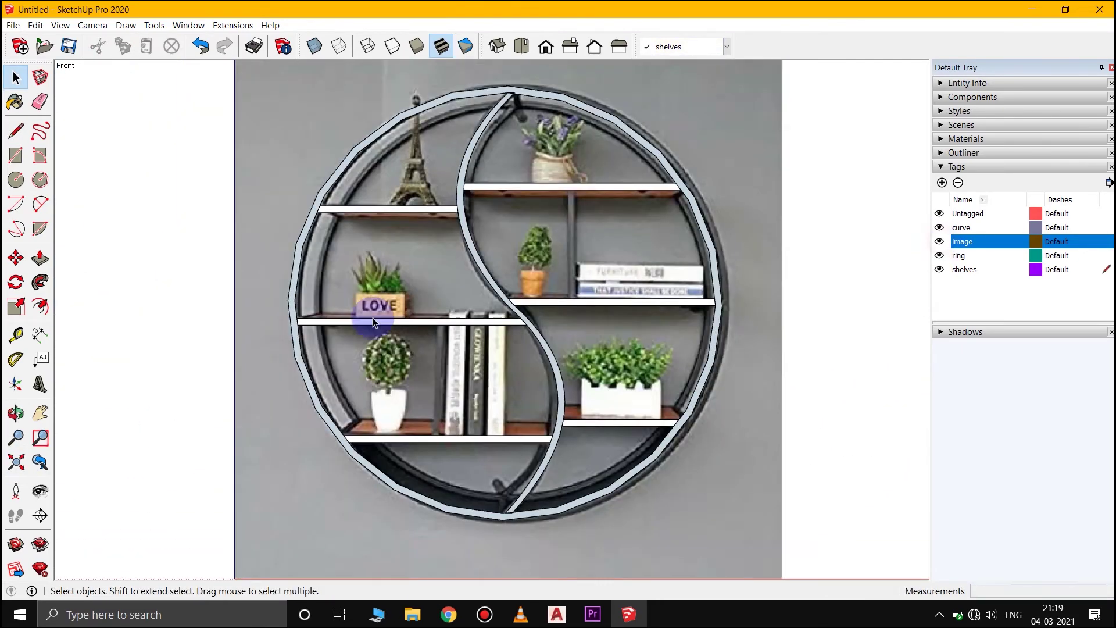
Draw a narrow vertical divider rectangle about 12 1/16" tall between the middle and lower left shelves, following the reference image
scroll(524, 312, up, 4)
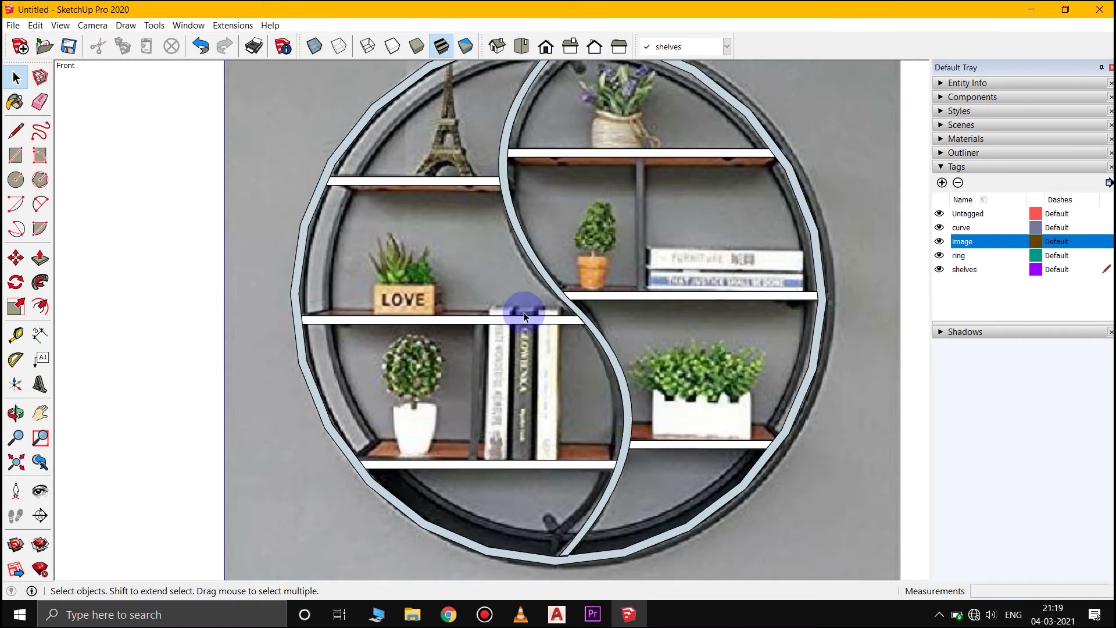
key(r)
scroll(472, 261, up, 3)
click(467, 266)
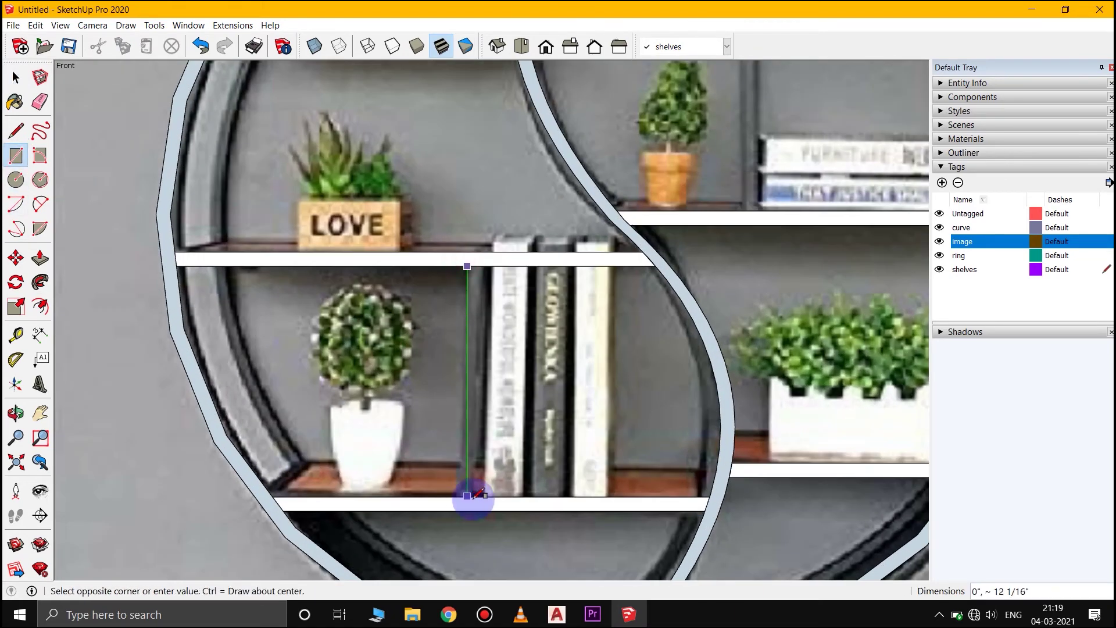
click(481, 496)
Draw a vertical divider rectangle about 11 15/16" by 13/16" between the upper and middle right shelves
scroll(274, 498, down, 2)
scroll(497, 215, up, 2)
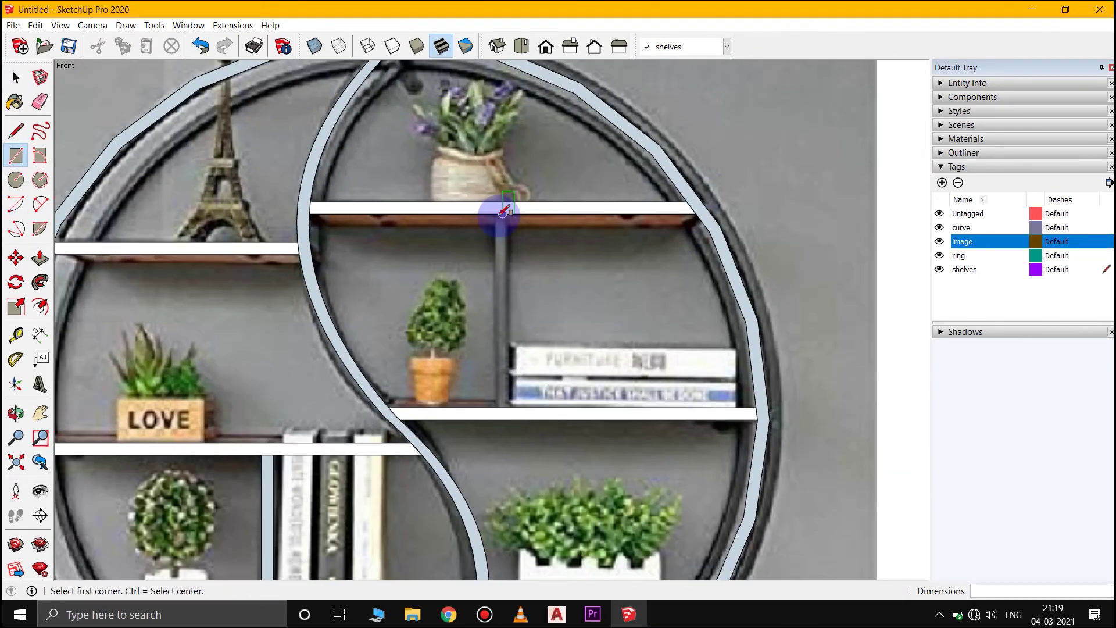
click(495, 214)
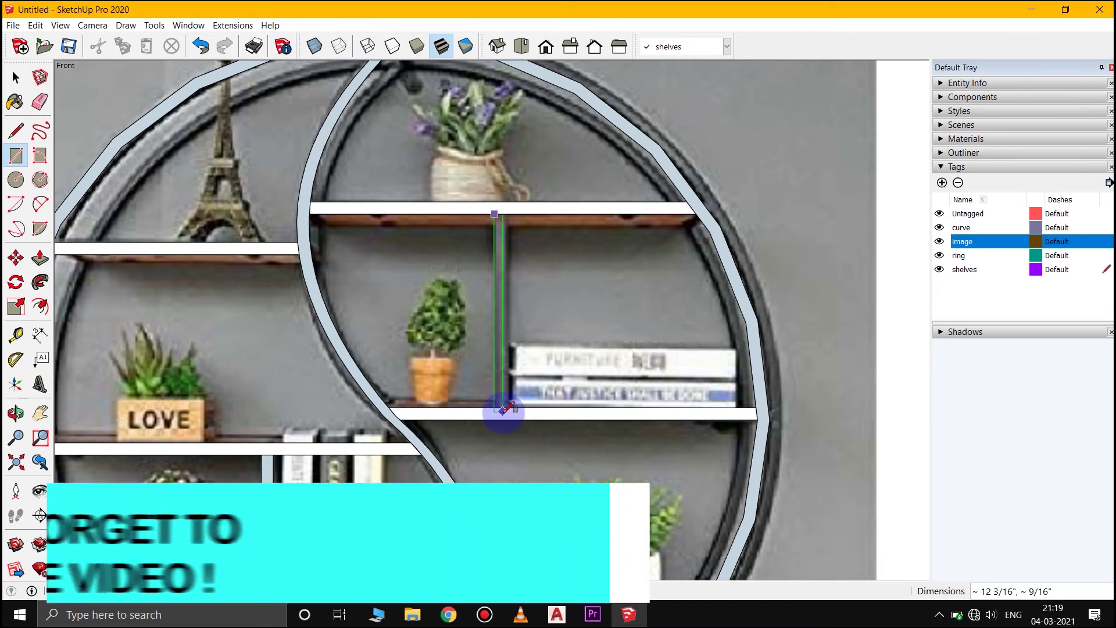
click(506, 407)
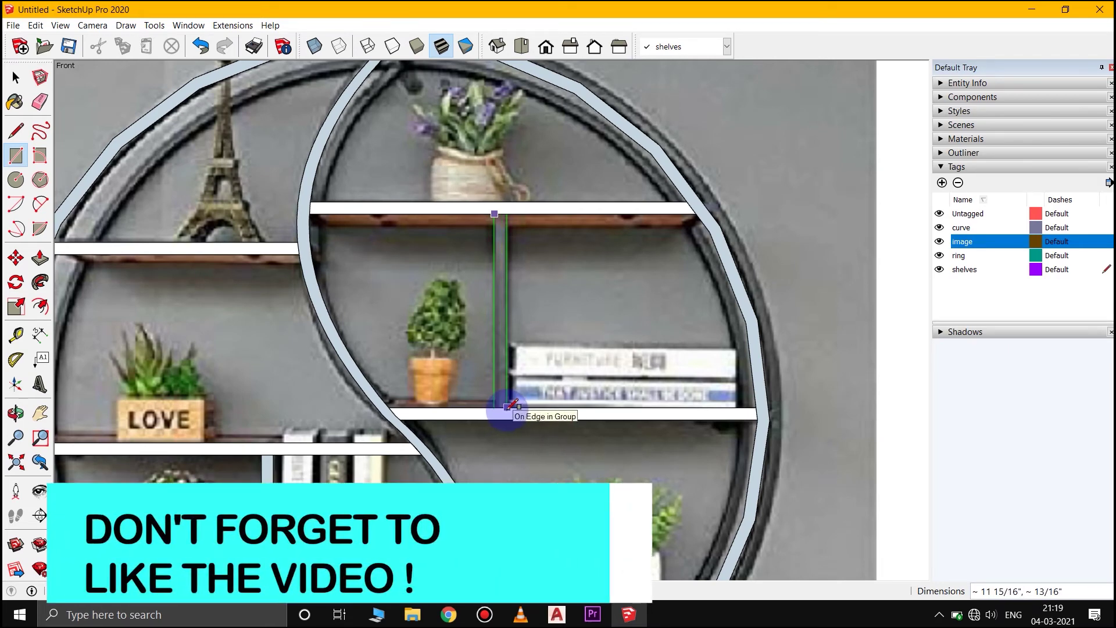
Group each of the two vertical dividers separately
scroll(523, 360, down, 3)
key(space)
right_click(519, 319)
click(563, 122)
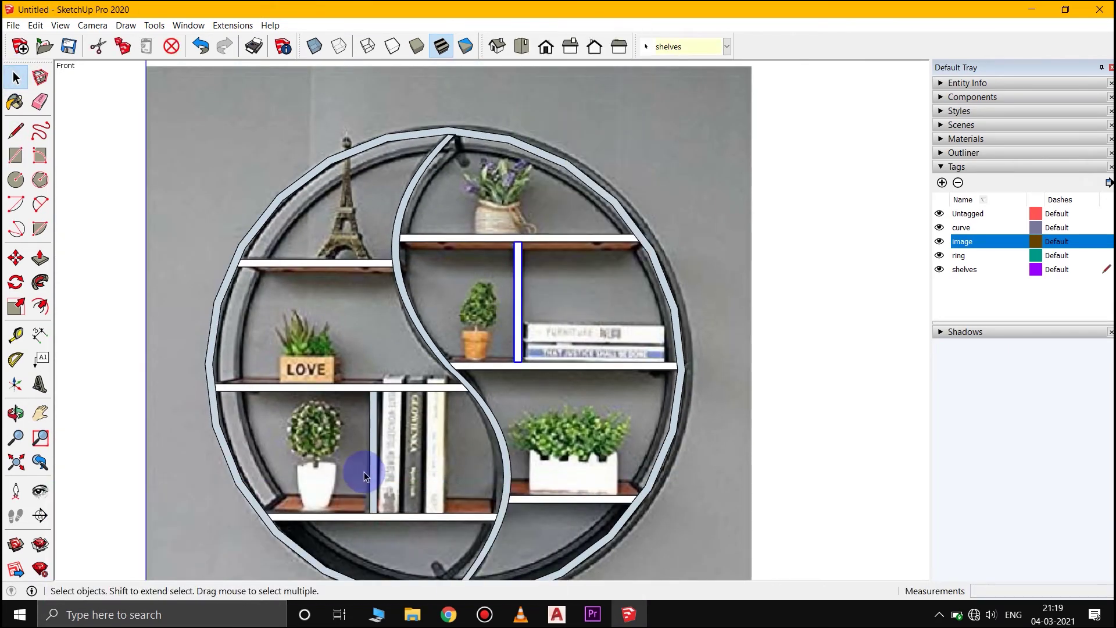
right_click(373, 472)
click(121, 333)
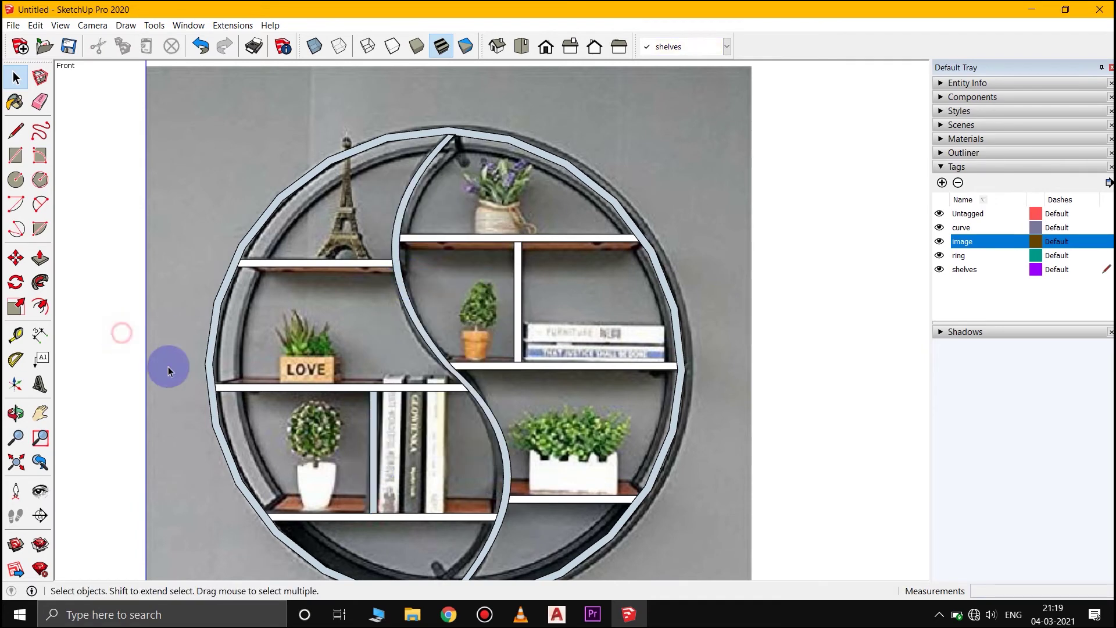
Hide the image tag and switch to the isometric view
click(940, 241)
scroll(560, 228, down, 5)
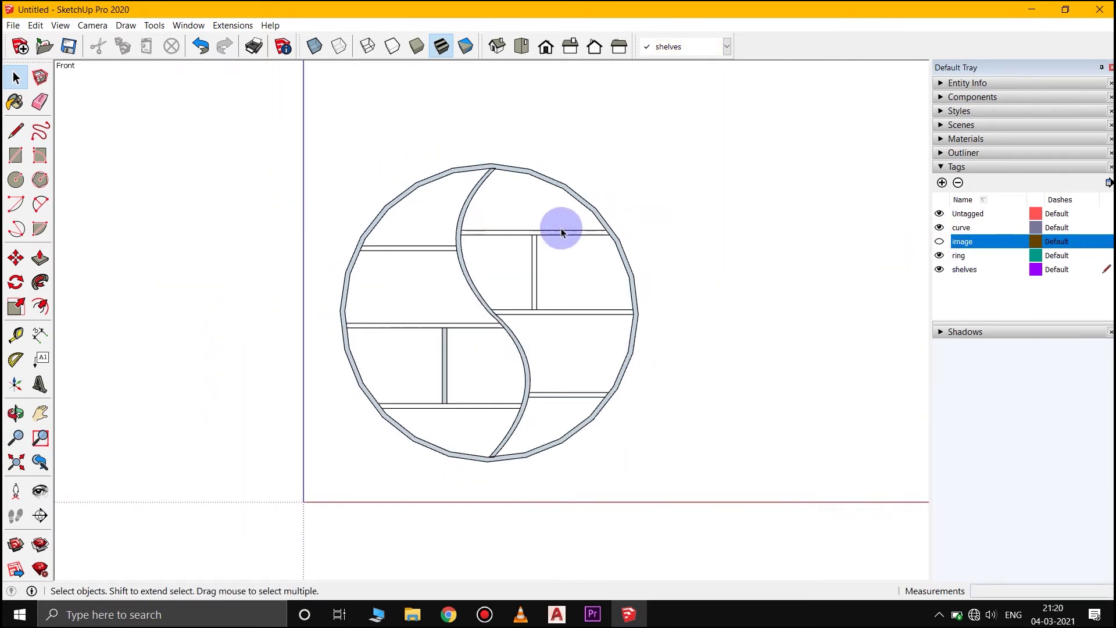
click(498, 47)
scroll(435, 376, up, 3)
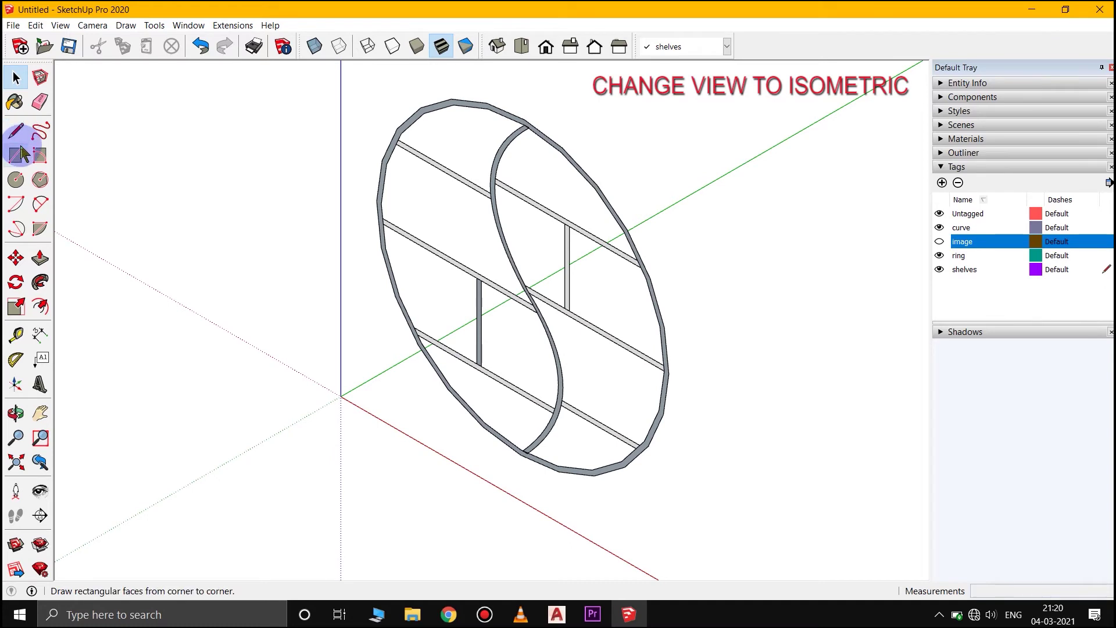
Open the outer ring group, push/pull its face by 1/2", and leave the group
click(515, 149)
double_click(554, 146)
key(p)
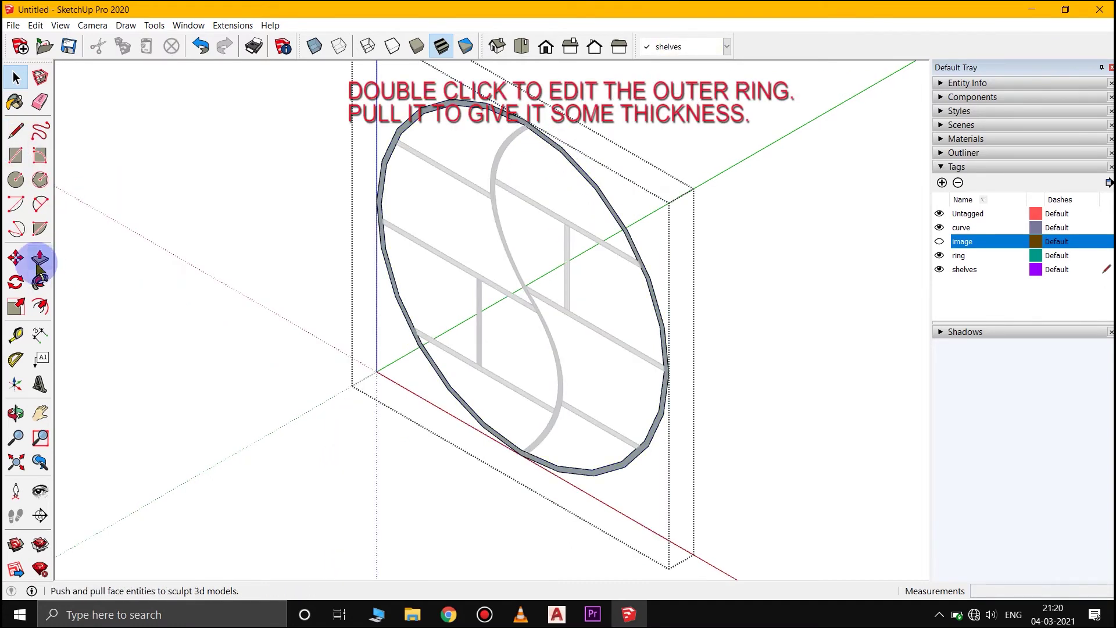
click(572, 177)
text(1/2)
key(Return)
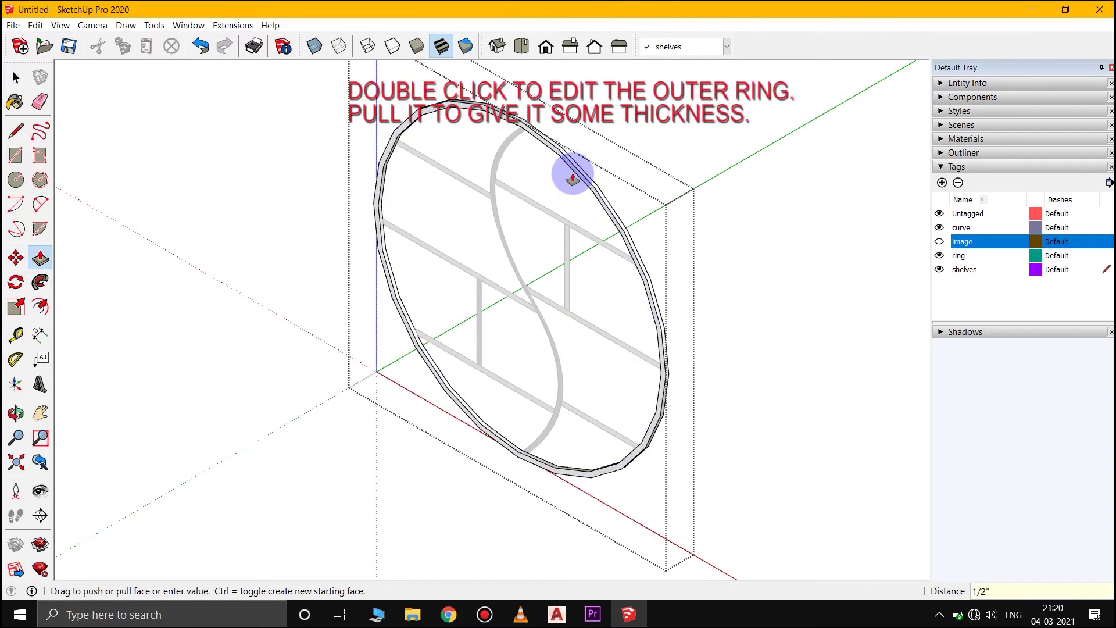
key(space)
click(332, 239)
Open the curved divider's group and pull its face forward 10"
scroll(449, 237, up, 2)
double_click(513, 129)
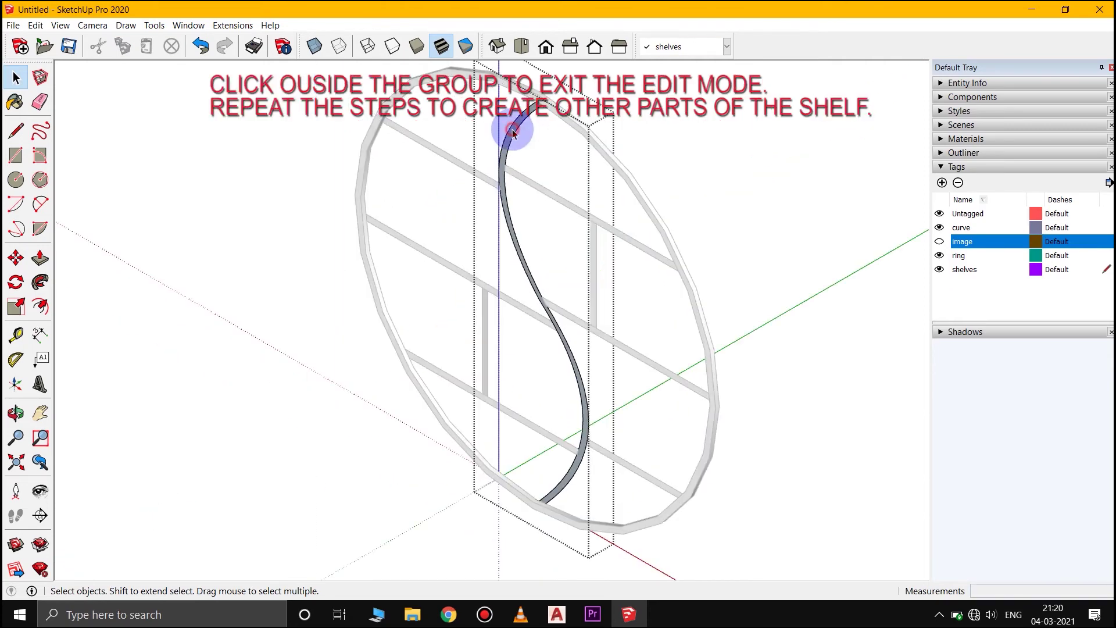
key(p)
click(512, 135)
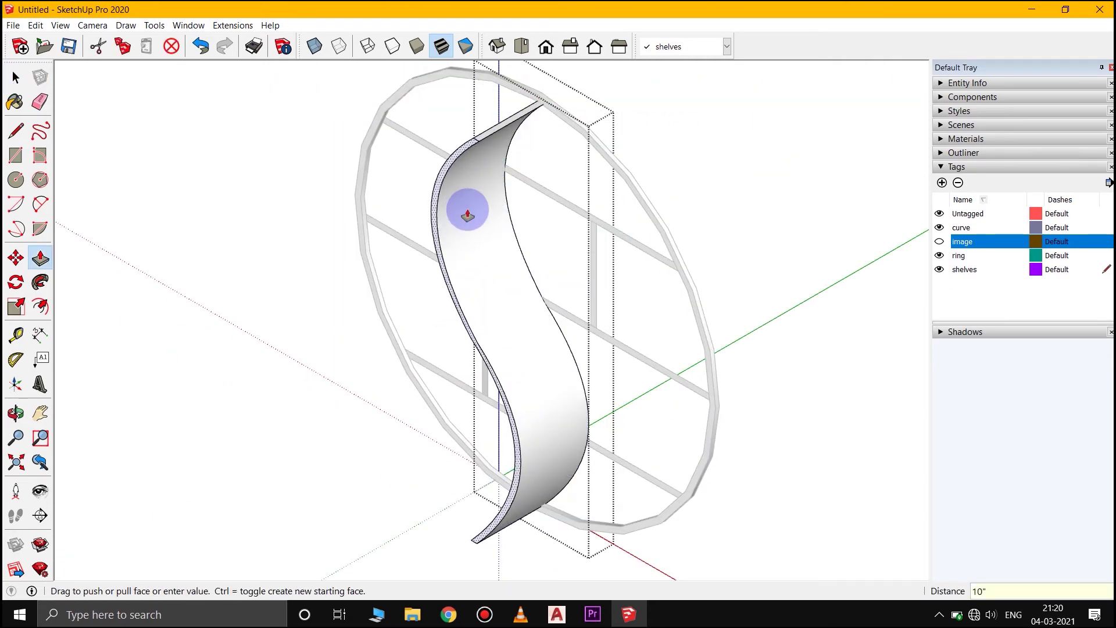
key(space)
Pull the upper right shelf's face forward 10" inside its group and leave the group
middle_drag(164, 204, 623, 219)
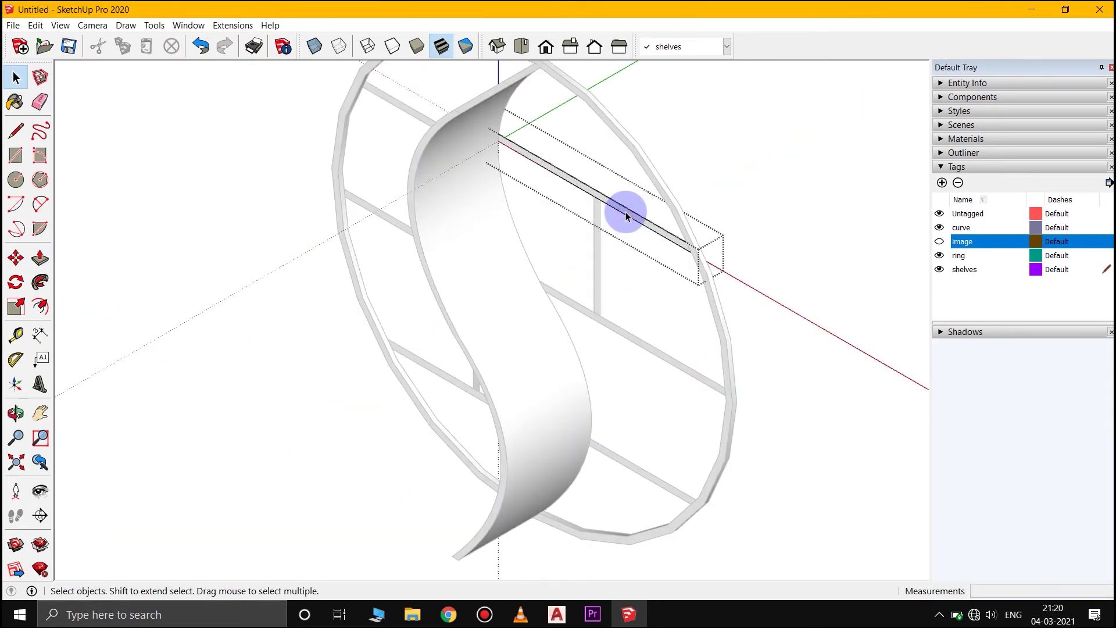
key(p)
click(626, 216)
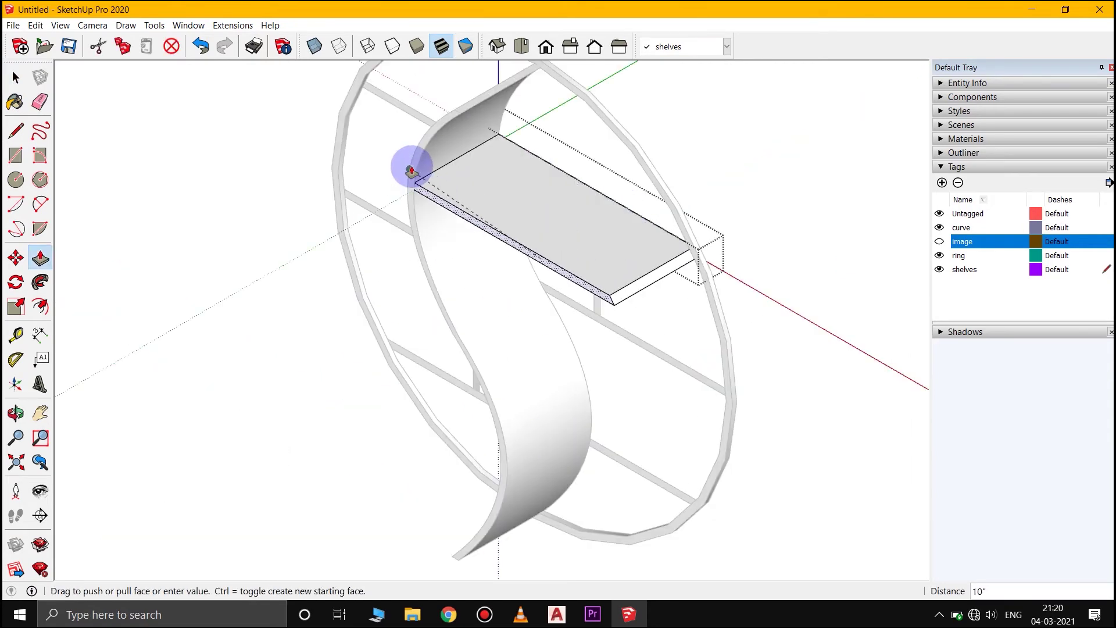
click(406, 170)
key(space)
click(626, 426)
Pull the middle right shelf's face forward 10" inside its group and leave the group
double_click(664, 364)
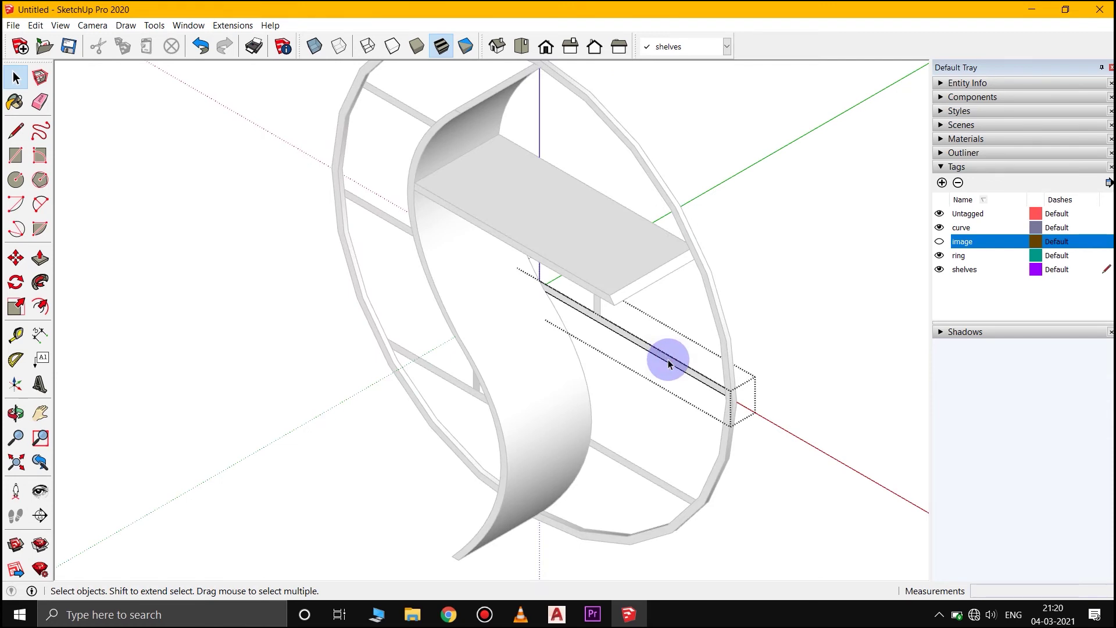
key(p)
click(668, 364)
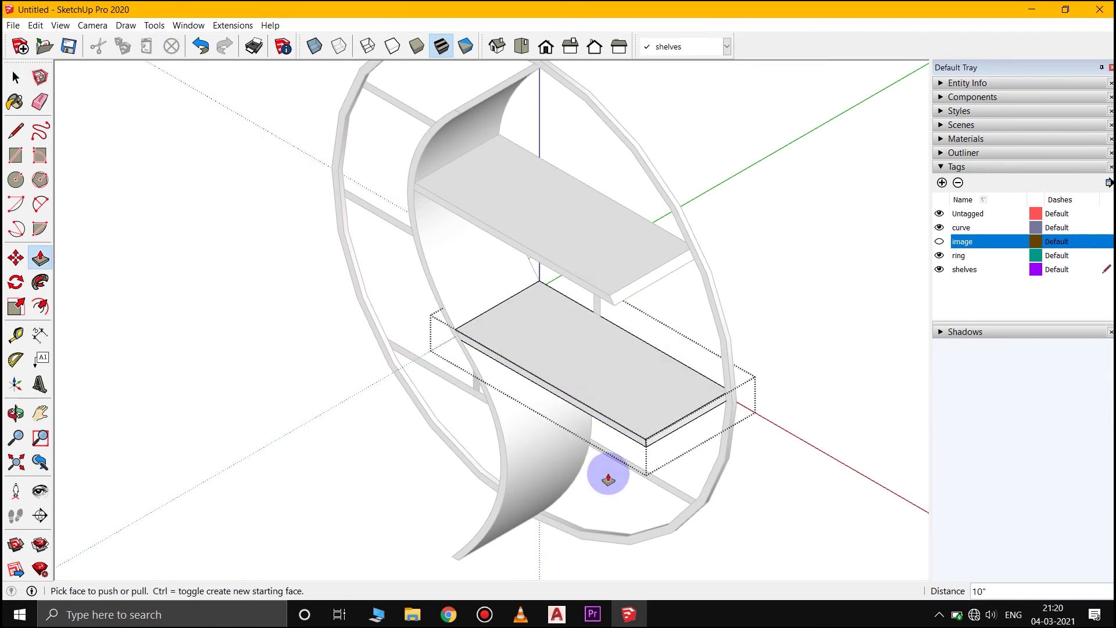
click(608, 478)
scroll(587, 523, down, 2)
key(space)
click(605, 554)
Pull the lower right shelf's face forward inside its group to match the curved divider's depth
double_click(647, 472)
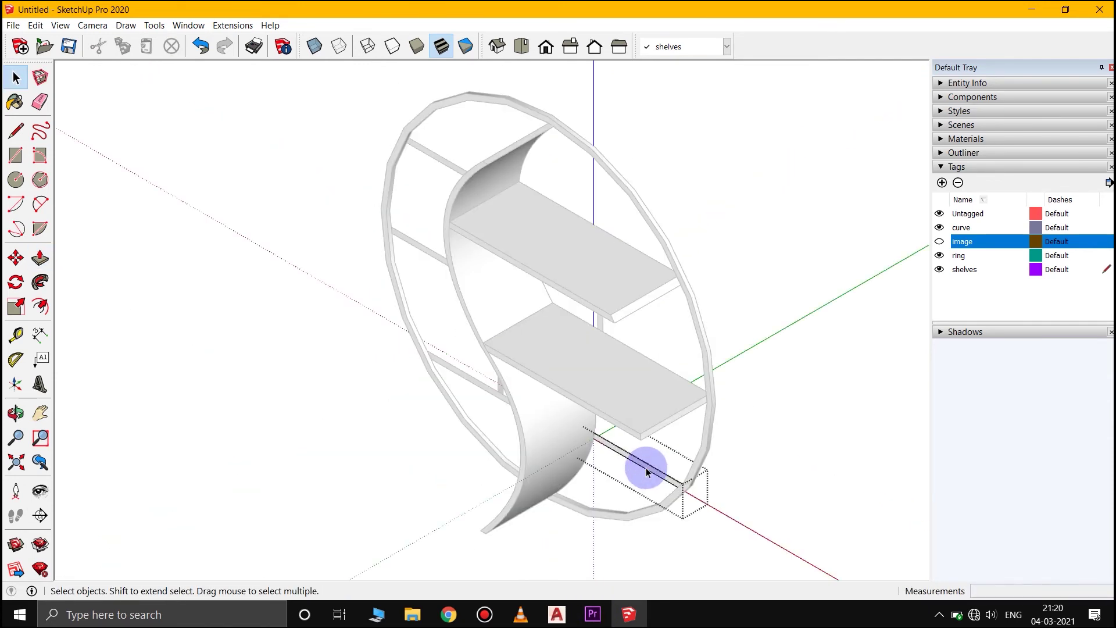
click(646, 472)
click(660, 523)
key(space)
Open the right vertical divider's group and pull its face forward to the front edge of the adjoining shelves
click(597, 324)
double_click(597, 324)
scroll(595, 327, up, 3)
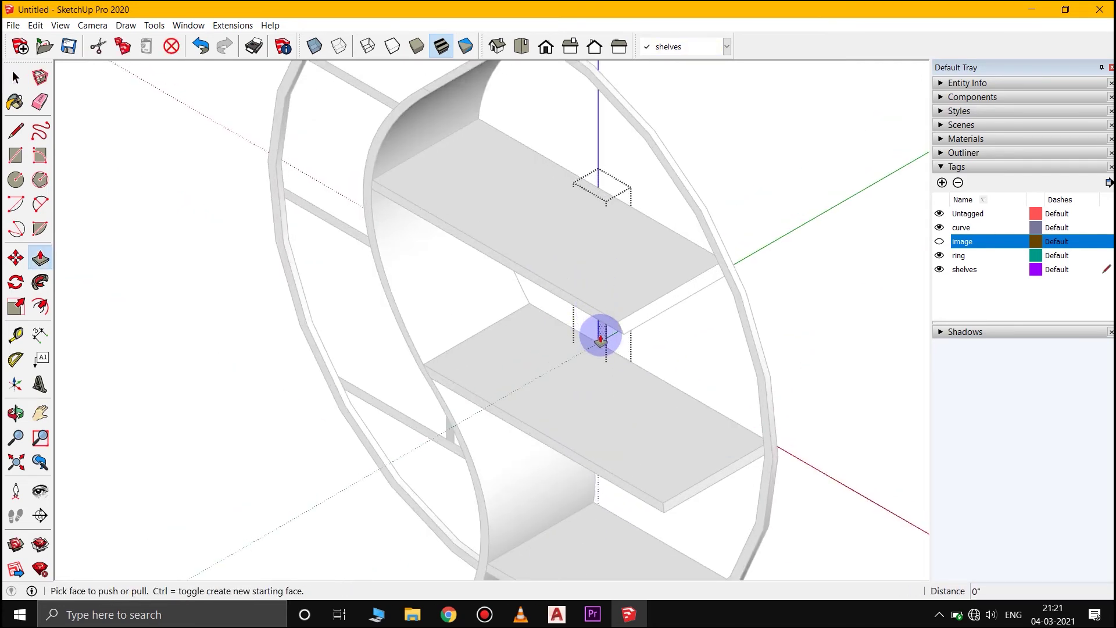
click(600, 340)
key(space)
scroll(520, 428, down, 5)
middle_drag(521, 428, 595, 376)
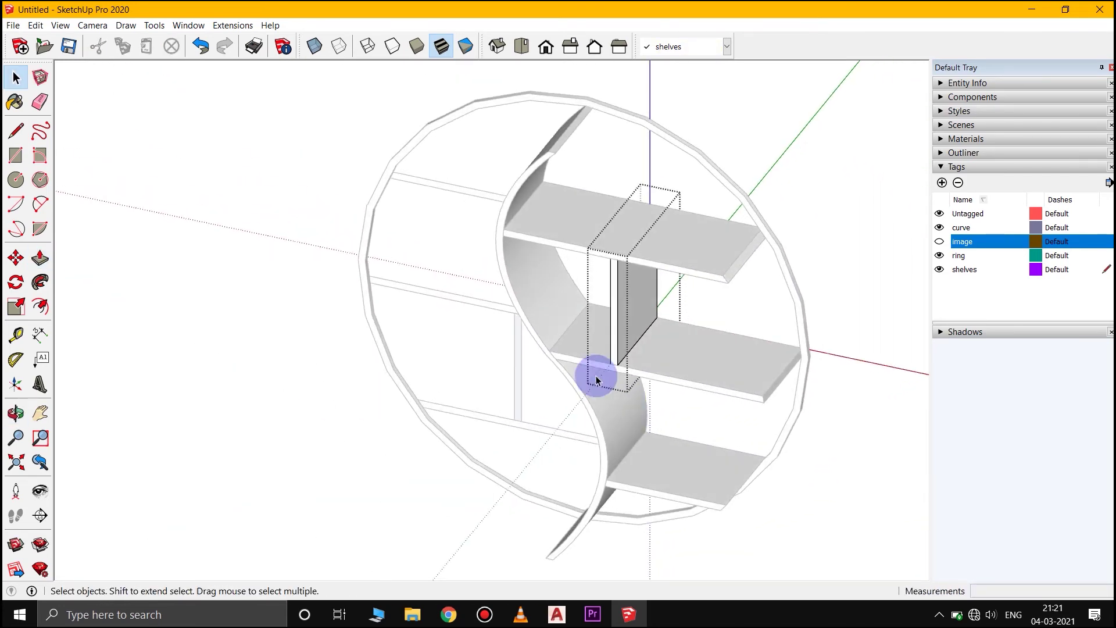
Open the upper left shelf's group, pull its face forward to match the other shelves' depth, and leave the group
scroll(315, 198, up, 5)
double_click(463, 180)
key(p)
click(465, 175)
key(space)
click(501, 366)
Pull the middle left shelf's face forward 10" inside its group and leave the group
double_click(491, 324)
key(p)
click(483, 329)
click(553, 331)
scroll(543, 486, down, 4)
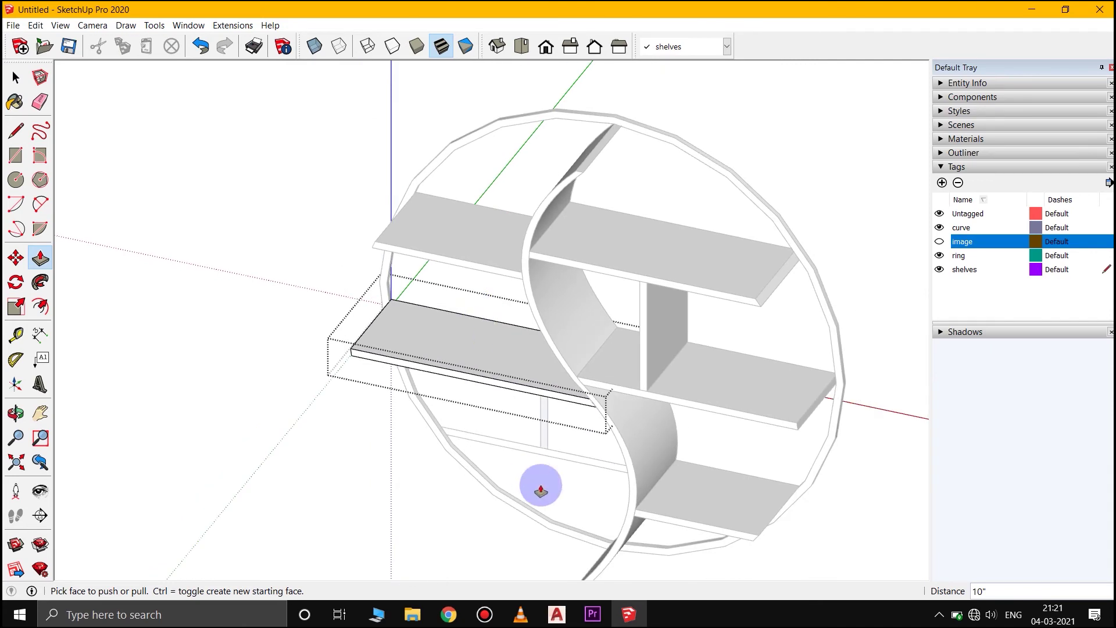
key(space)
click(528, 481)
Open the left vertical divider's group and pull its face forward to the shelves' front edge
double_click(543, 430)
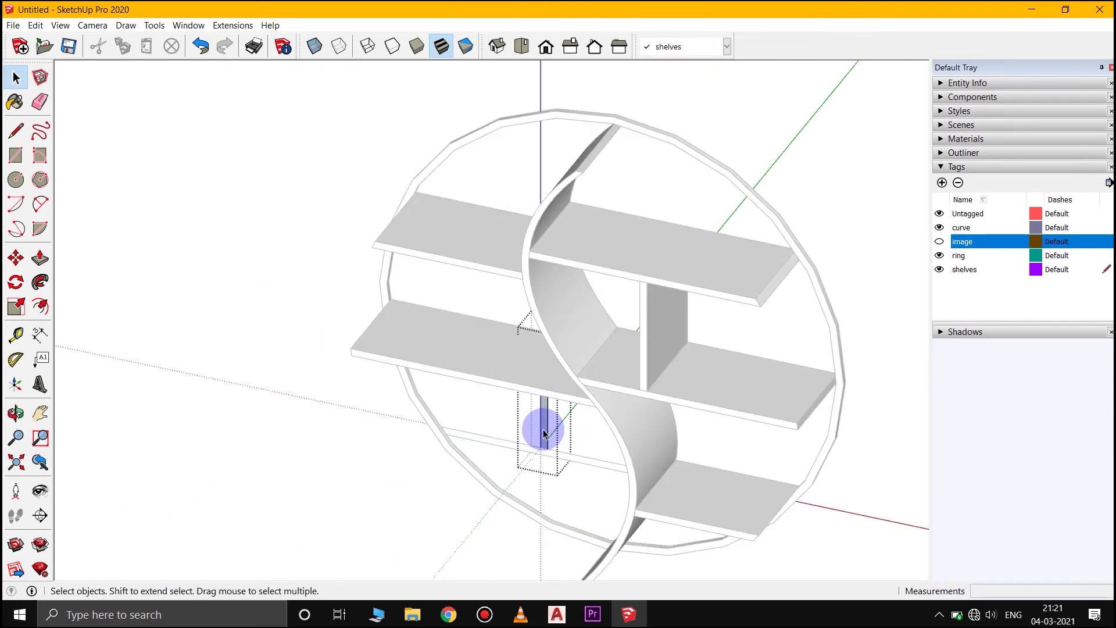
key(p)
click(543, 430)
key(space)
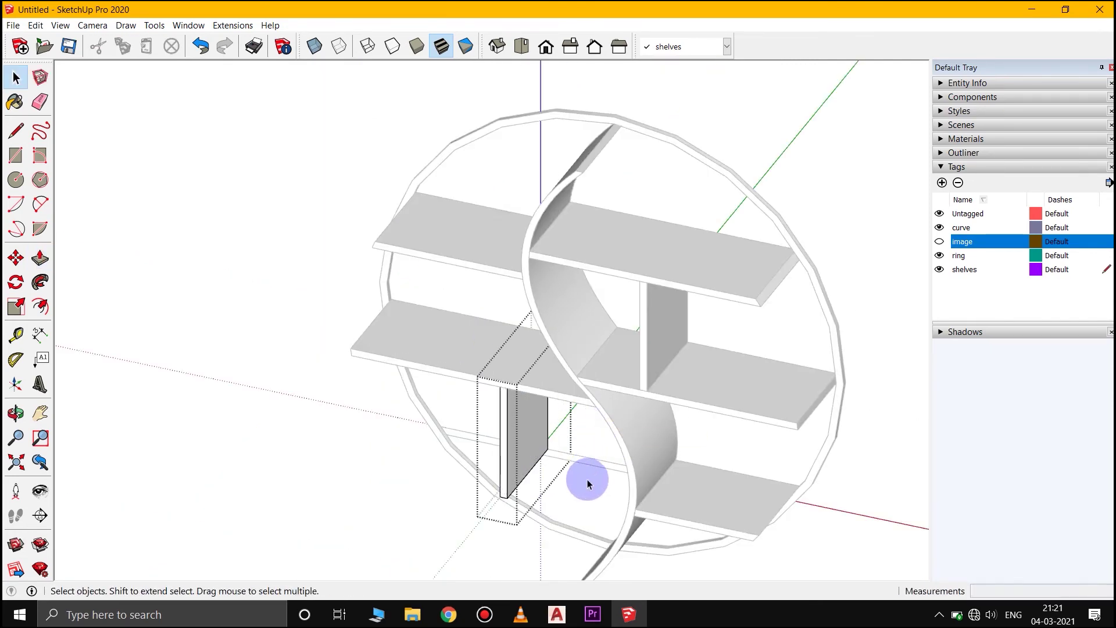
Pull the lower left shelf's face forward inside its group to match the curved divider's depth, and leave the group
double_click(582, 459)
key(p)
click(581, 460)
click(630, 492)
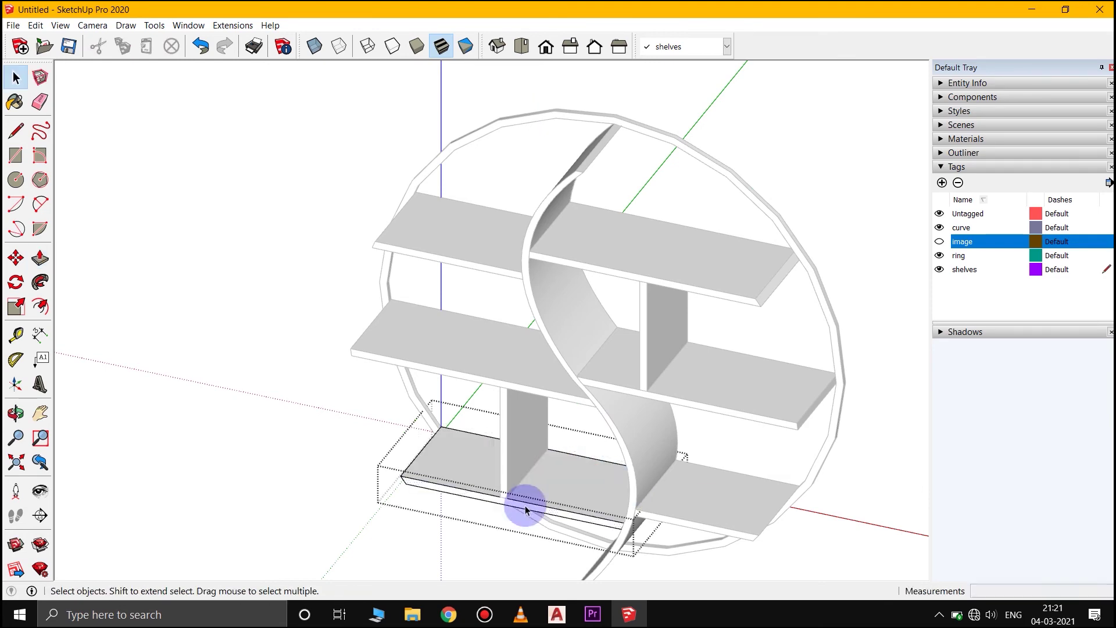
scroll(417, 407, down, 4)
key(space)
click(308, 406)
Check how the extruded shelves and dividers are grouped by selecting them in turn, and clear the selection
middle_drag(695, 480, 563, 291)
click(614, 372)
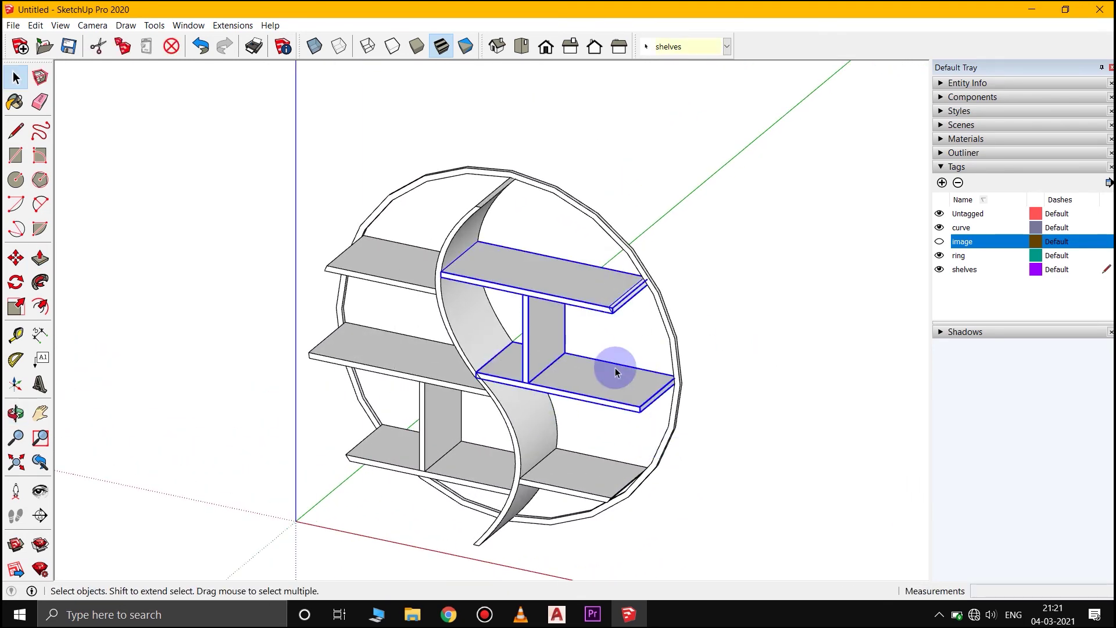
click(568, 468)
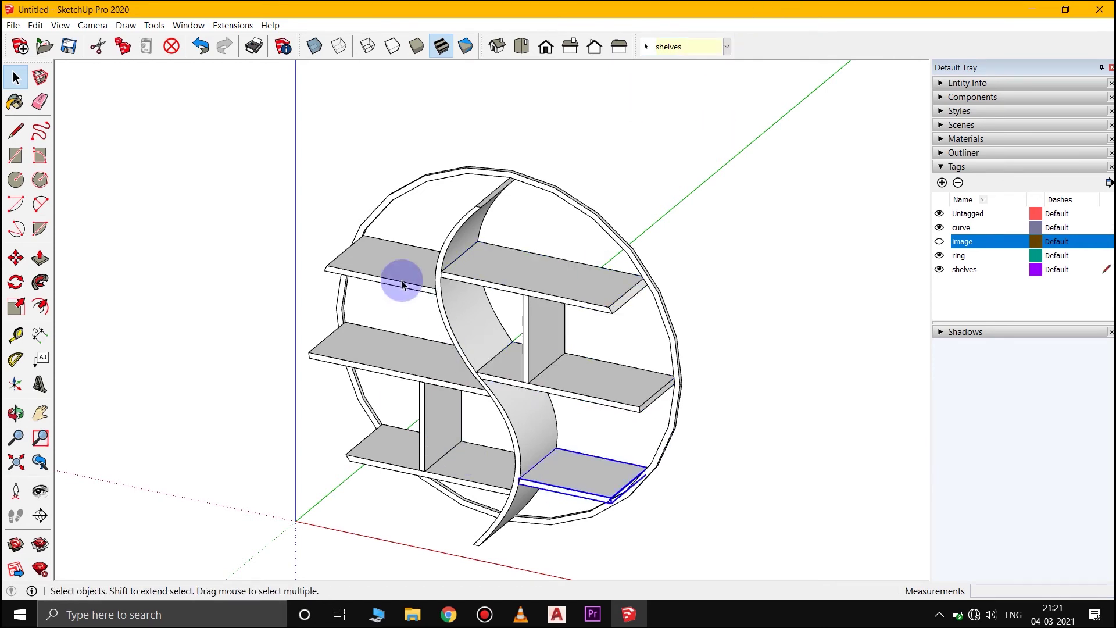
click(384, 353)
click(457, 460)
click(824, 386)
click(630, 229)
click(629, 244)
click(736, 423)
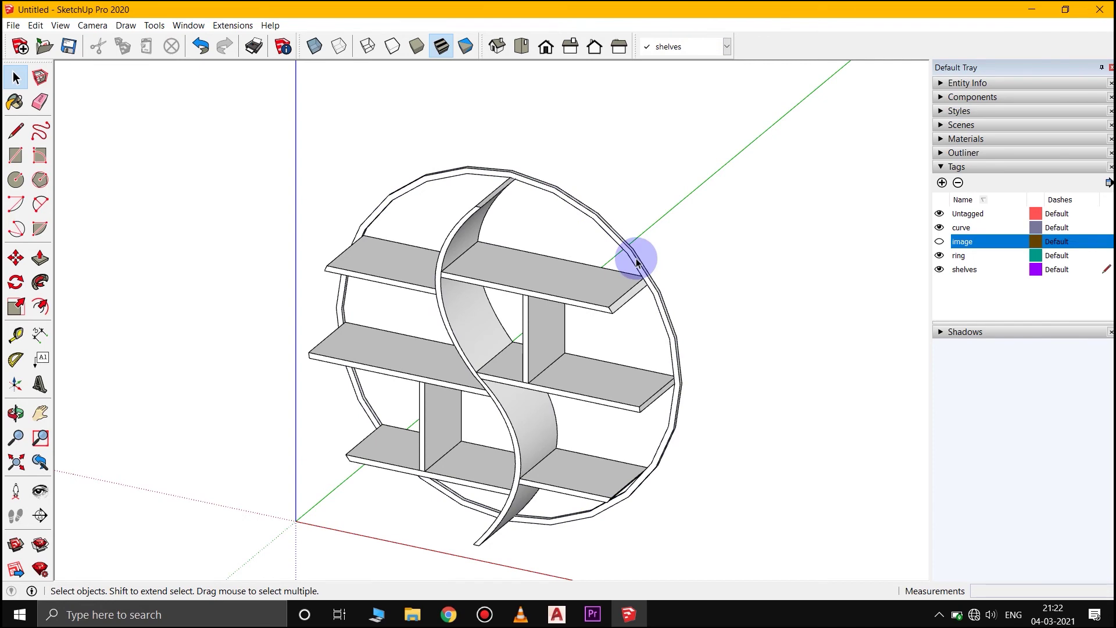
Copy the back ring 9 1/2" along the upper shelf's side edge to the front of the shelf unit
middle_drag(827, 397, 391, 312)
scroll(336, 194, up, 5)
scroll(335, 194, up, 2)
click(335, 192)
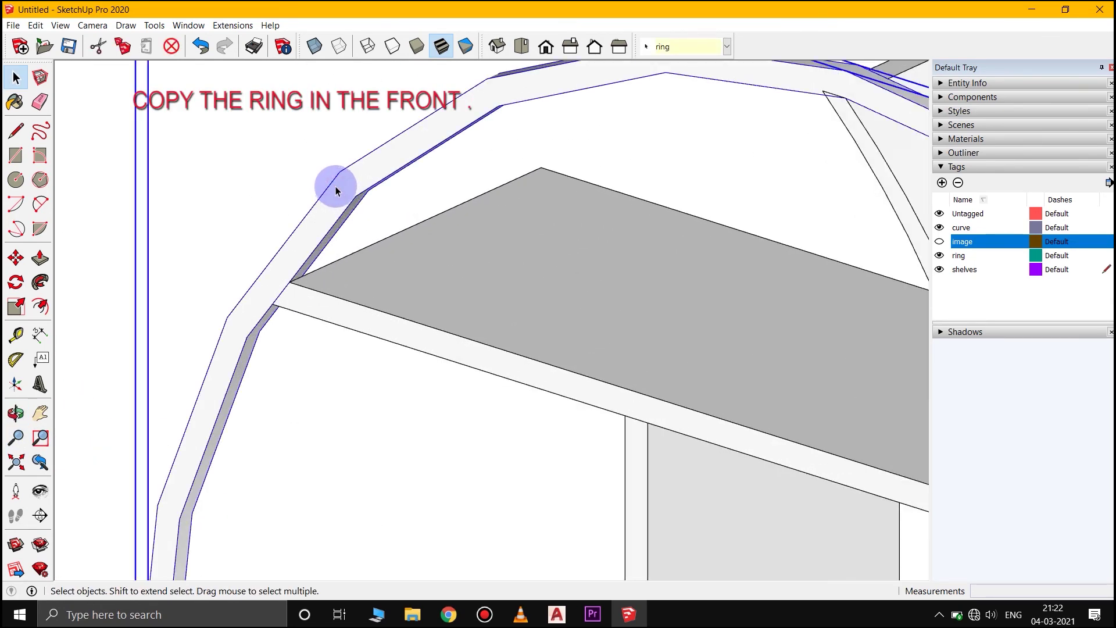
scroll(314, 275, up, 2)
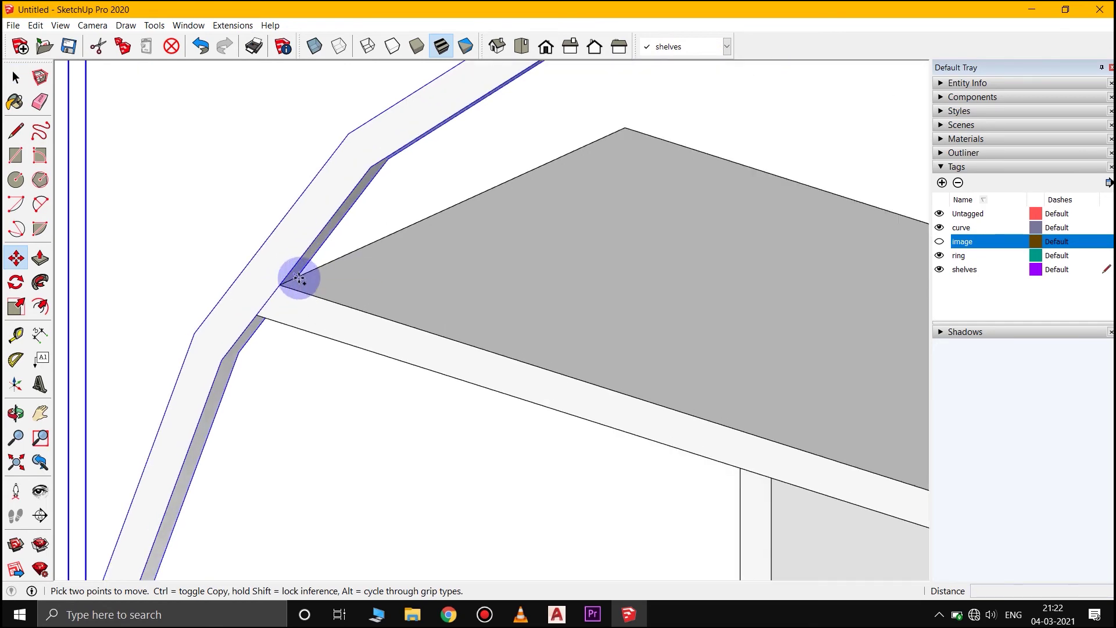
click(299, 277)
click(624, 128)
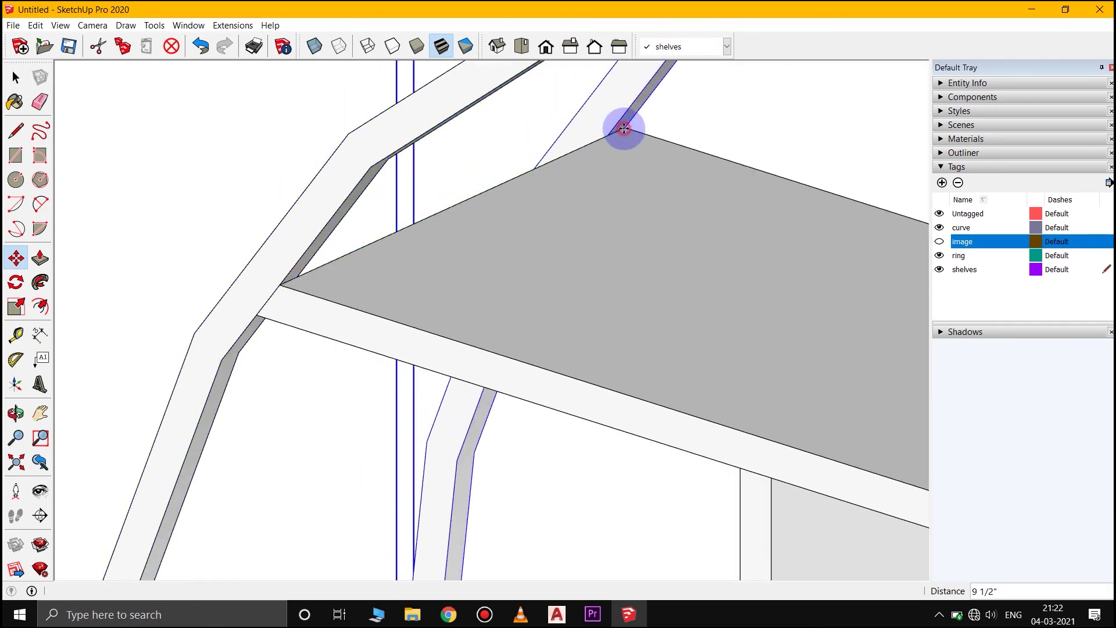
key(space)
Examine the fit of the copied front ring against the shelves and curved divider from several angles
scroll(309, 251, down, 6)
scroll(286, 351, down, 5)
middle_drag(407, 377, 872, 448)
scroll(525, 419, down, 3)
middle_drag(525, 418, 791, 339)
scroll(640, 330, up, 1)
scroll(639, 330, up, 2)
middle_drag(720, 452, 730, 448)
click(756, 470)
middle_drag(663, 425, 798, 401)
middle_drag(673, 473, 317, 456)
scroll(461, 245, up, 3)
scroll(605, 242, down, 3)
scroll(718, 516, up, 3)
middle_drag(718, 259, 762, 407)
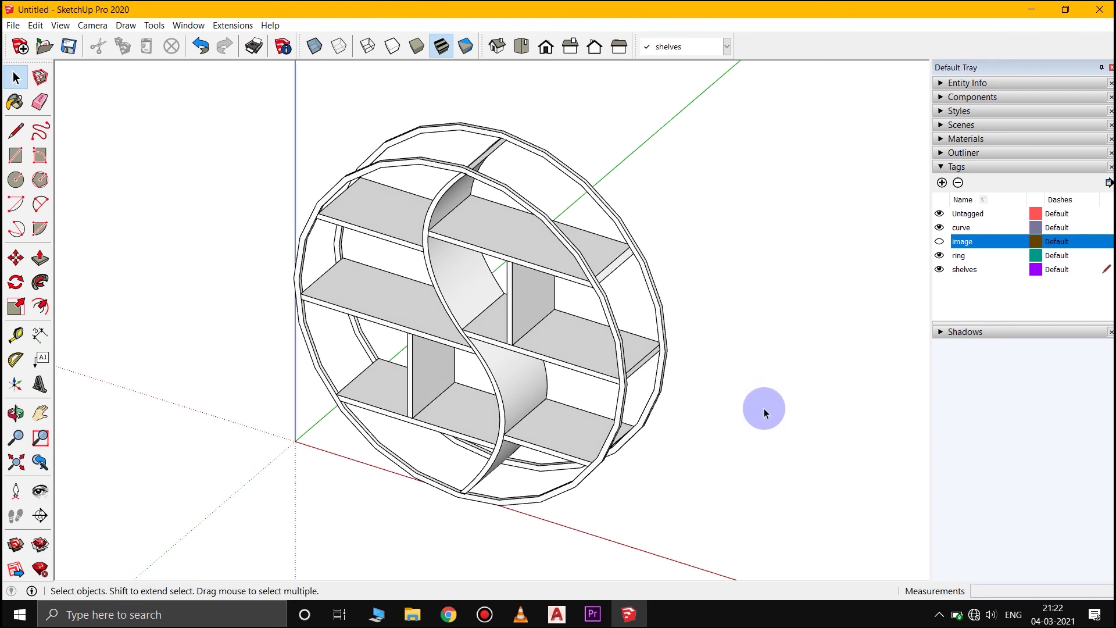
Paint both rings and the curved divider with Metal Seamed from the Metal material collection
click(957, 167)
click(945, 140)
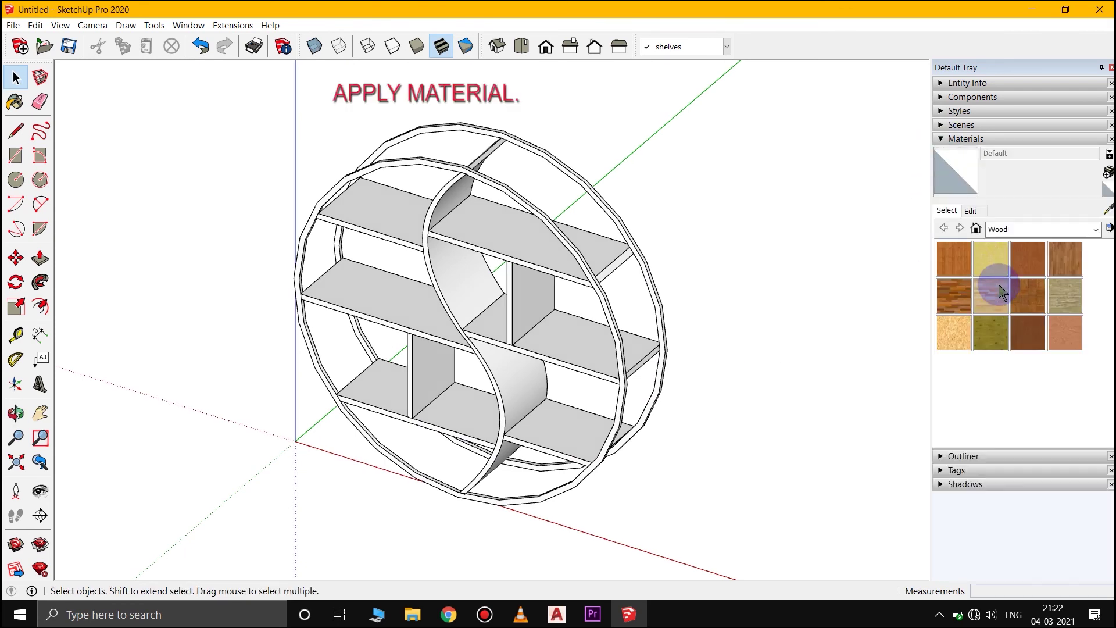
click(990, 230)
click(1006, 327)
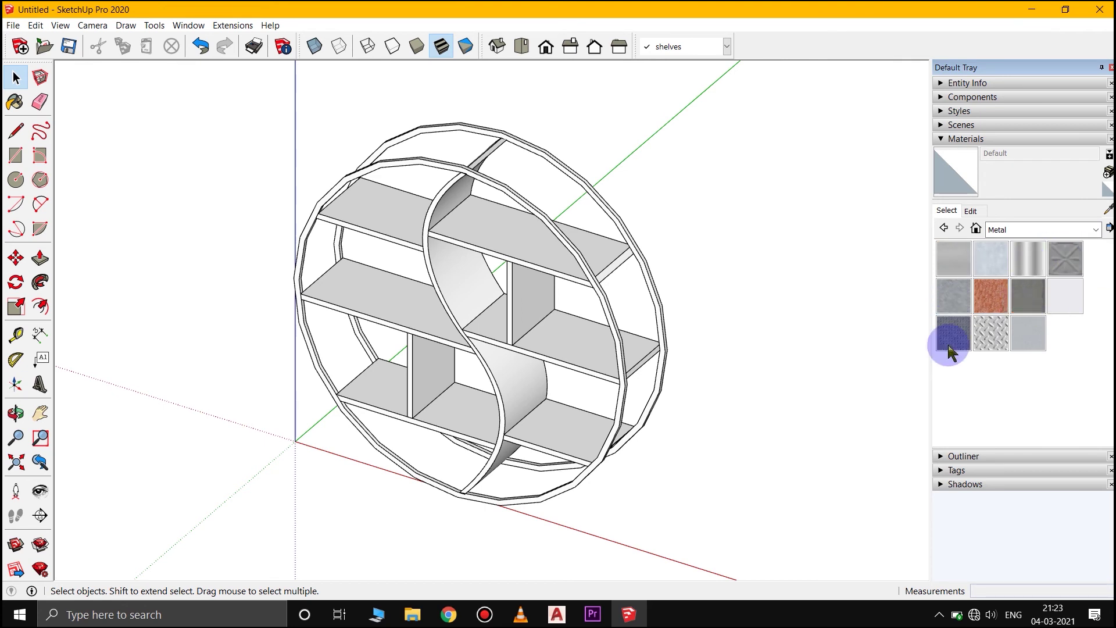
click(1038, 294)
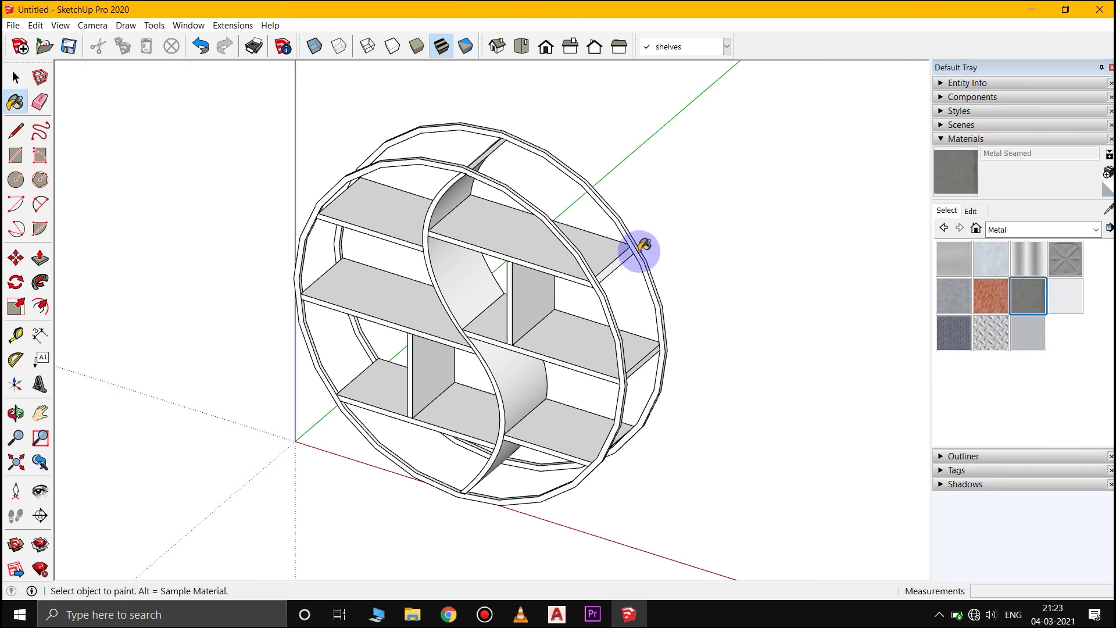
click(643, 244)
click(593, 270)
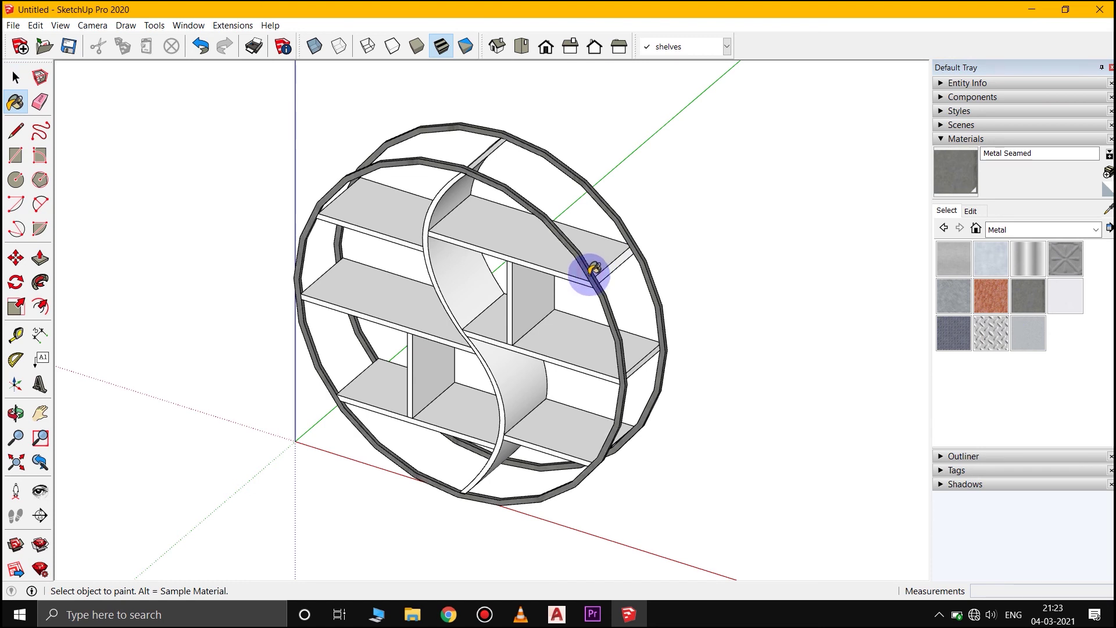
click(450, 183)
key(space)
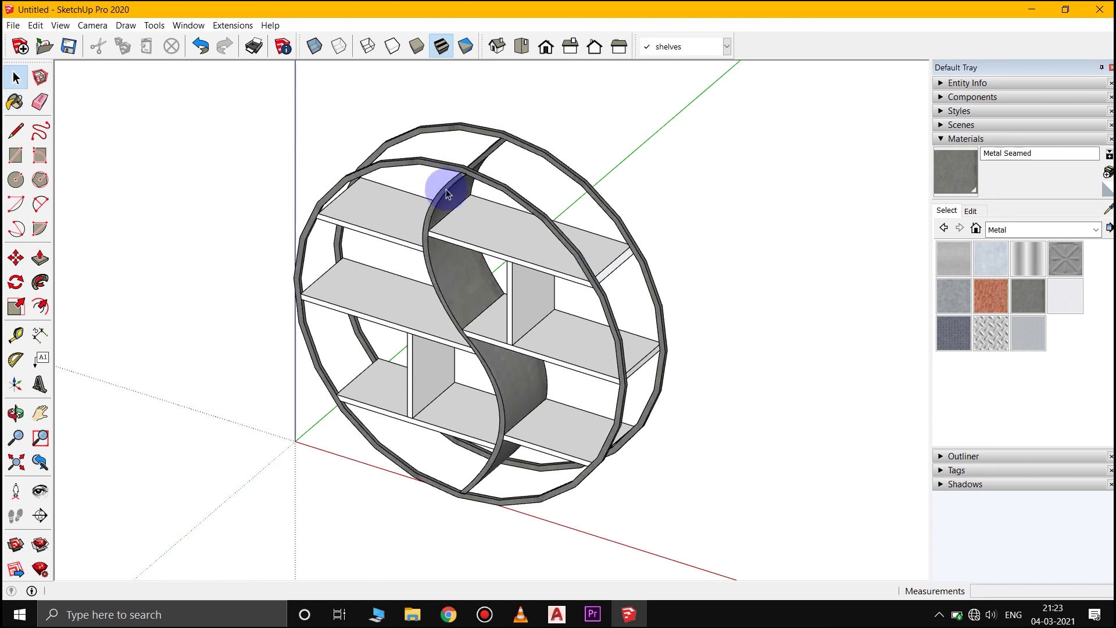
Select all shelves and vertical dividers and paint them with Wood Bamboo from the Wood material collection
shift+click(546, 336)
shift+click(553, 428)
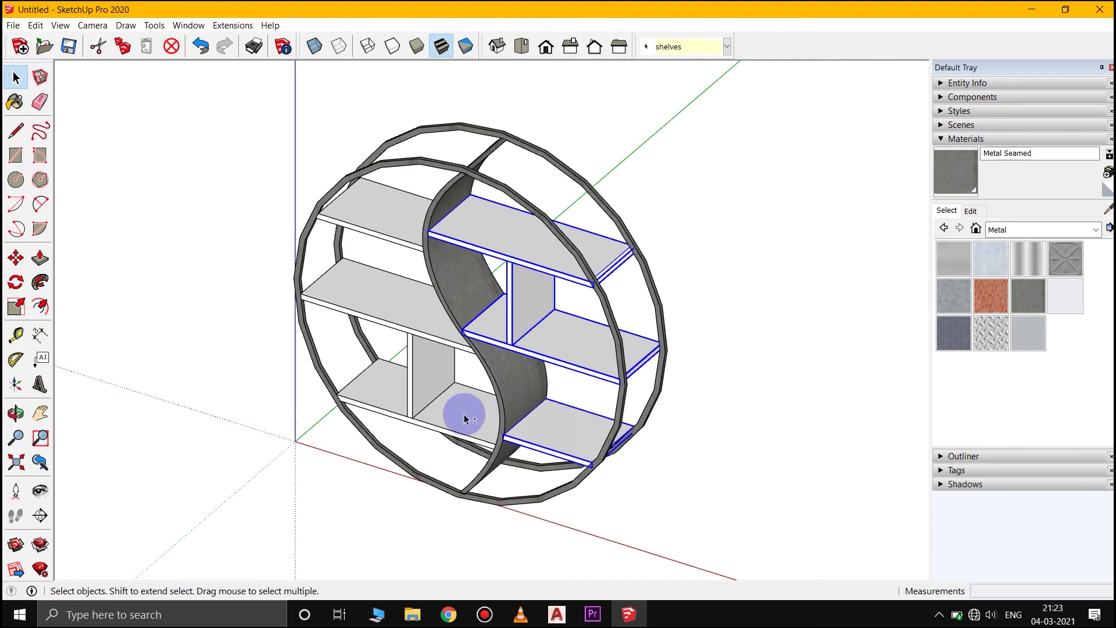
click(1030, 230)
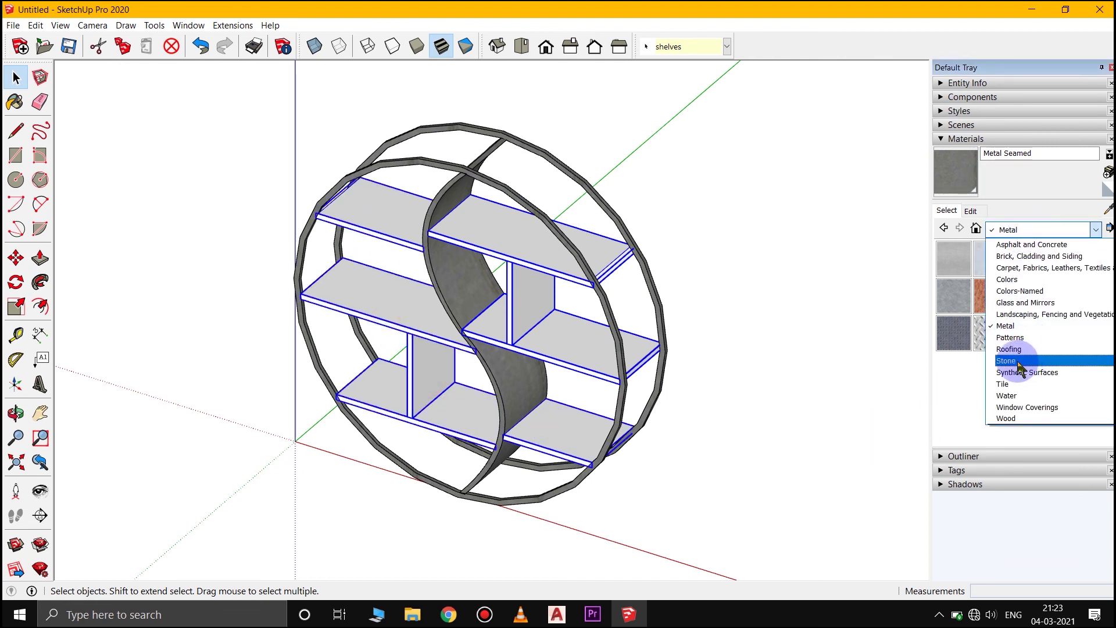
click(1014, 410)
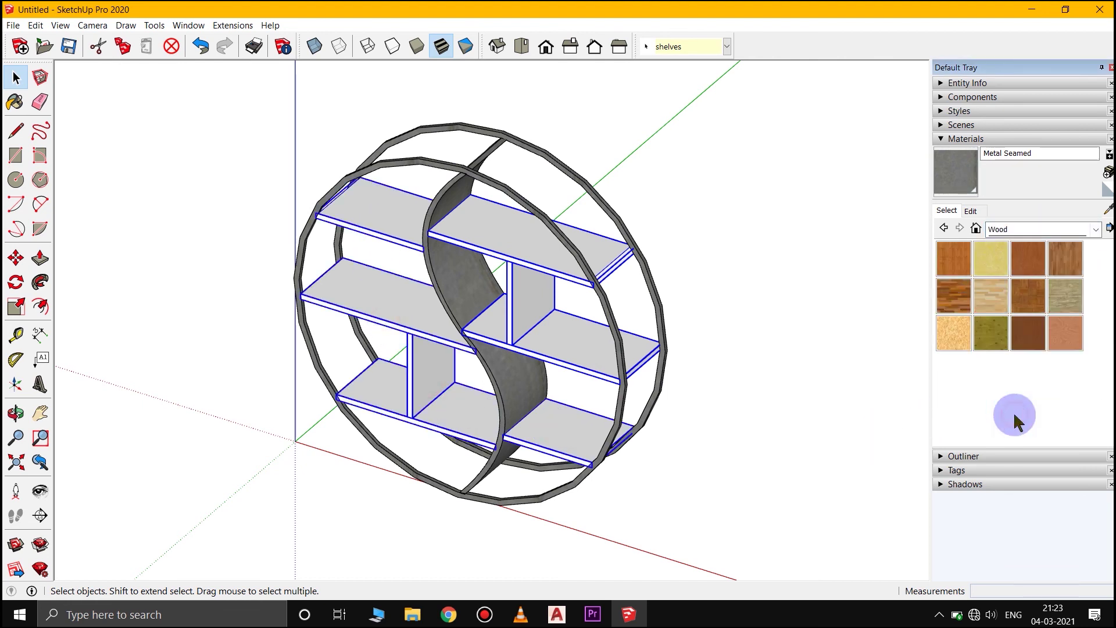
click(956, 262)
click(498, 236)
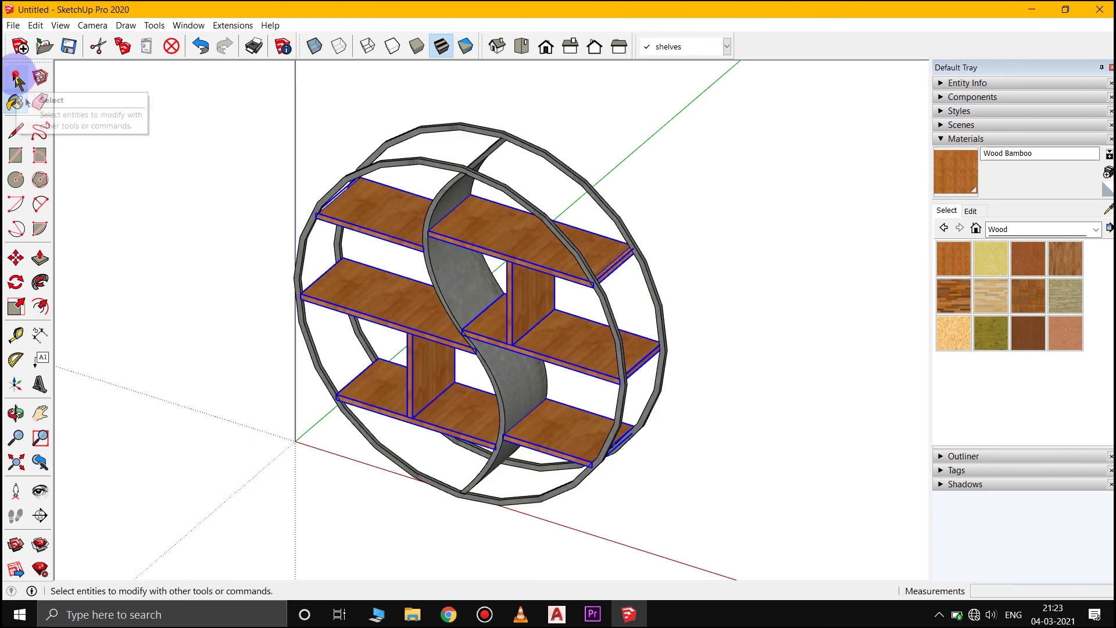